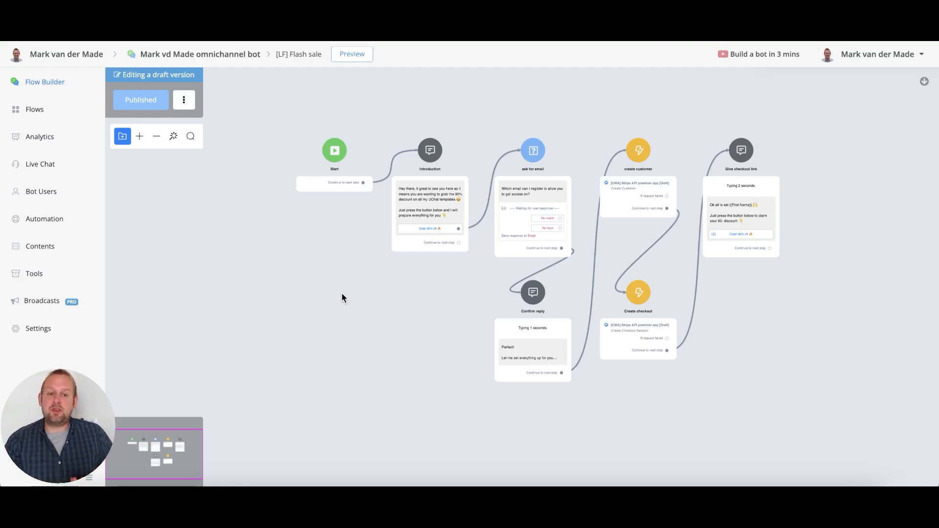
# Examine the beginning of the flash sale flow, from Start to the Introduction message with its Grab 90% off button
pyautogui.scroll(5, 342, 293)
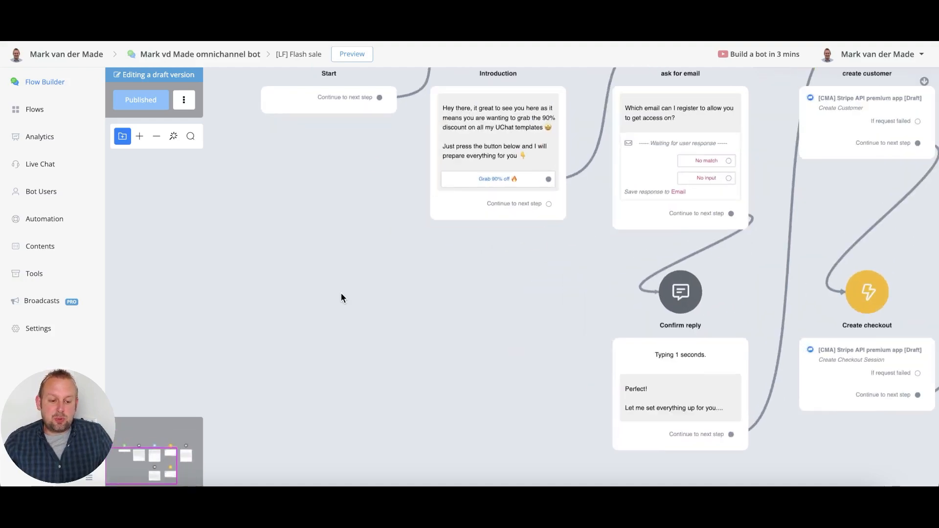
pyautogui.moveTo(399, 307); pyautogui.dragTo(197, 375)
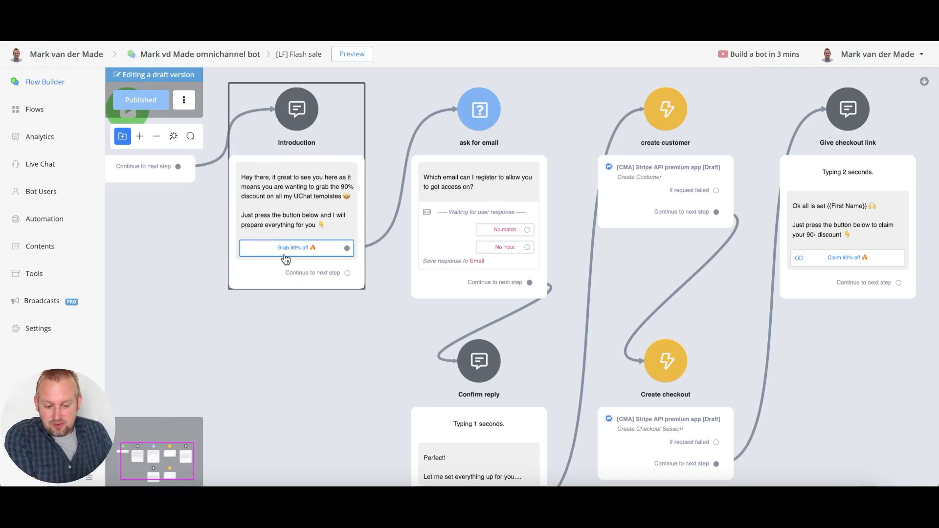
pyautogui.scroll(3, 287, 258)
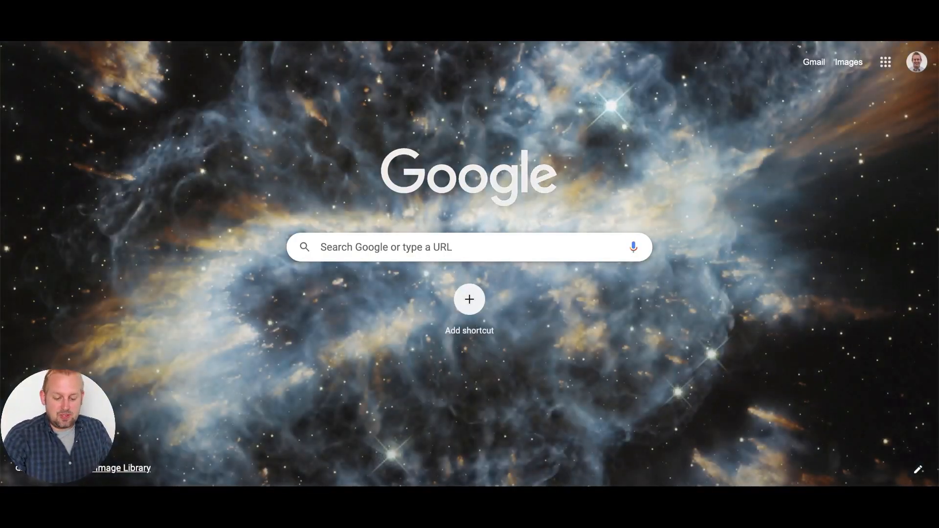
# Switch to the browser, open the CMA Template Store page and look through the premium chatbot templates on offer
pyautogui.write('ba')
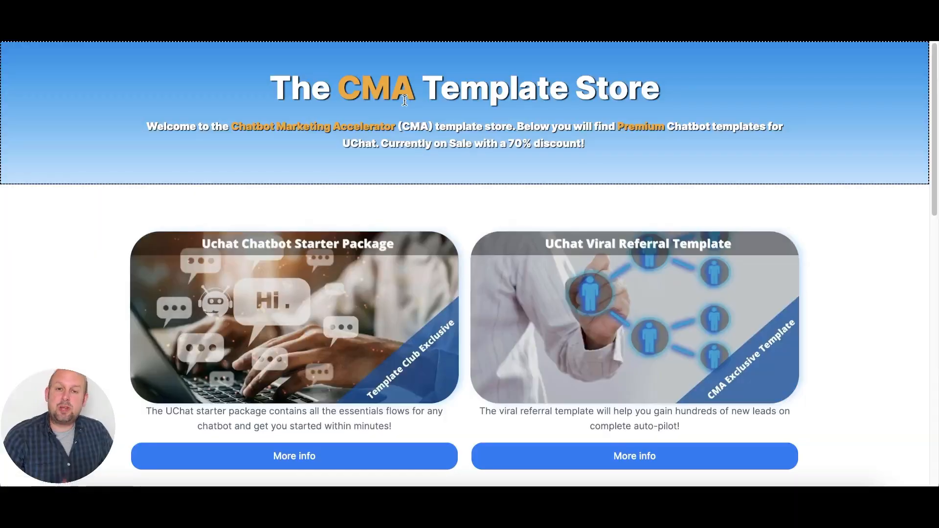
pyautogui.scroll(-4, 641, 104)
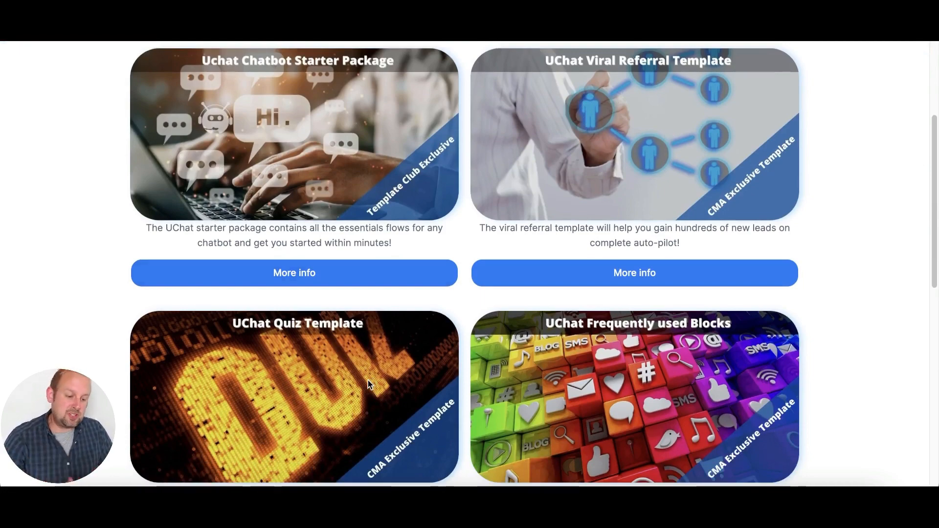
pyautogui.scroll(-3, 702, 362)
pyautogui.scroll(-4, 701, 361)
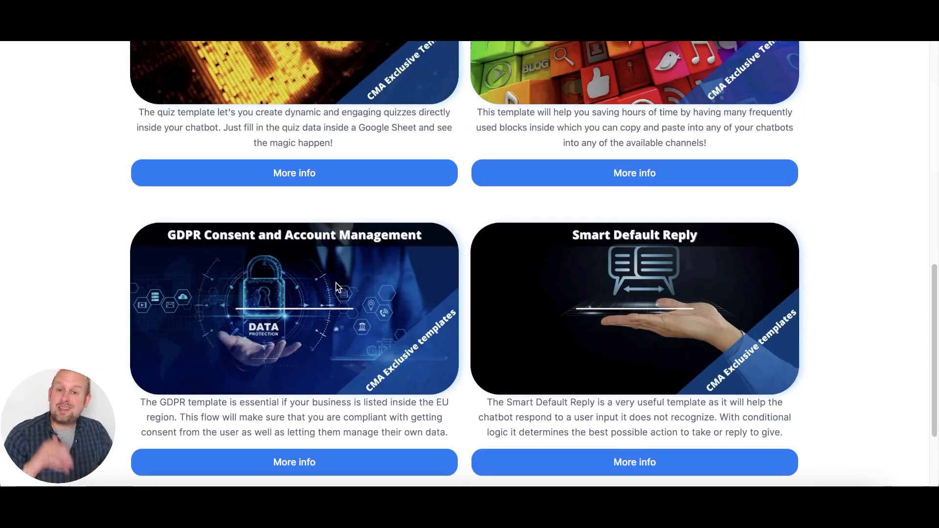
pyautogui.scroll(-3, 352, 291)
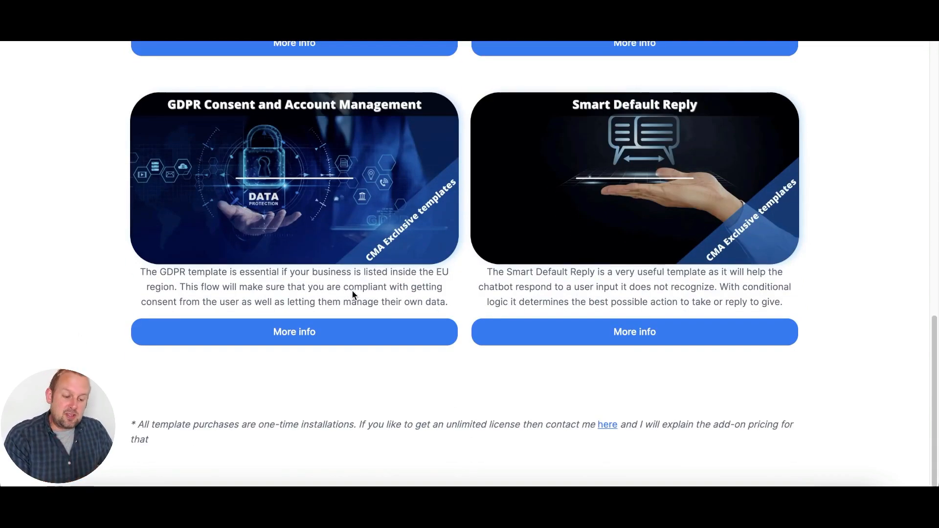
pyautogui.scroll(5, 564, 281)
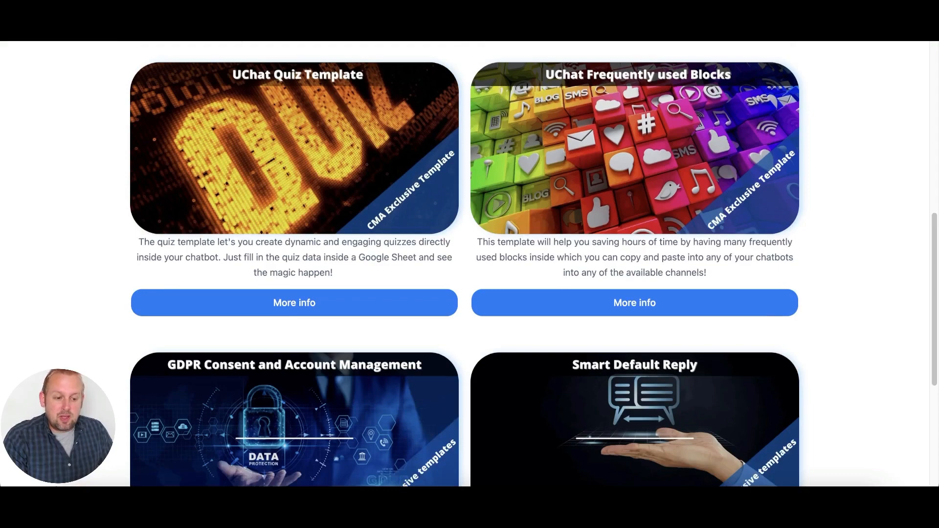
pyautogui.scroll(7, 491, 259)
pyautogui.scroll(3, 290, 288)
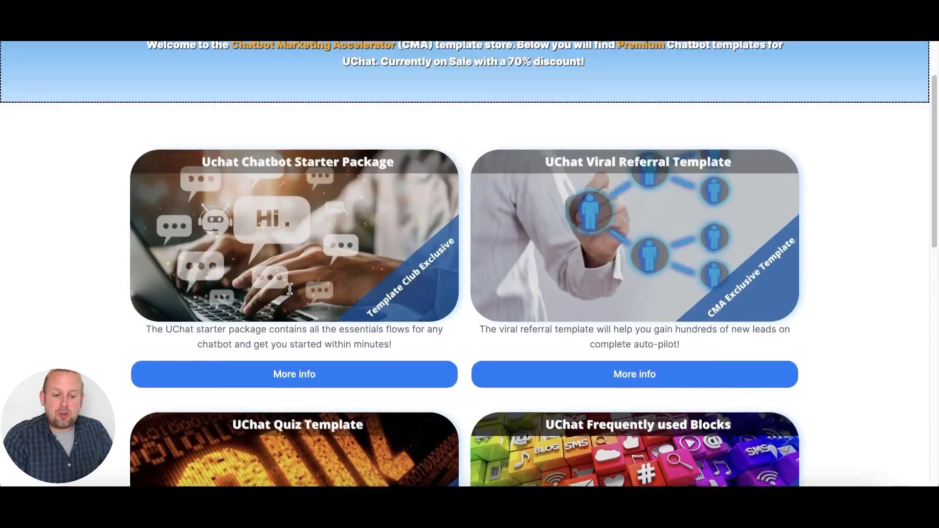
pyautogui.scroll(2, 290, 289)
pyautogui.scroll(-6, 345, 284)
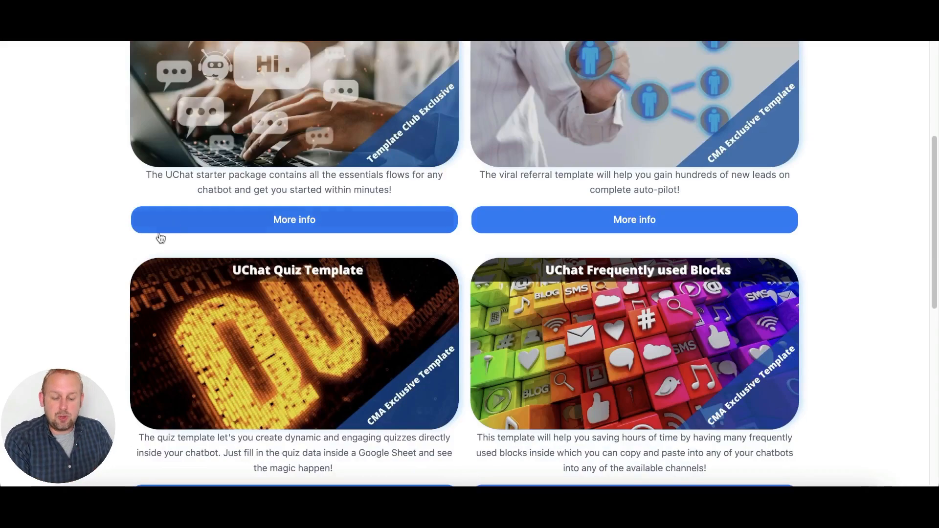
# Open the UChat Chatbot Starter Package, claim its 70% off offer and add the Uchat Quiz Template to the order at checkout
pyautogui.click(370, 229)
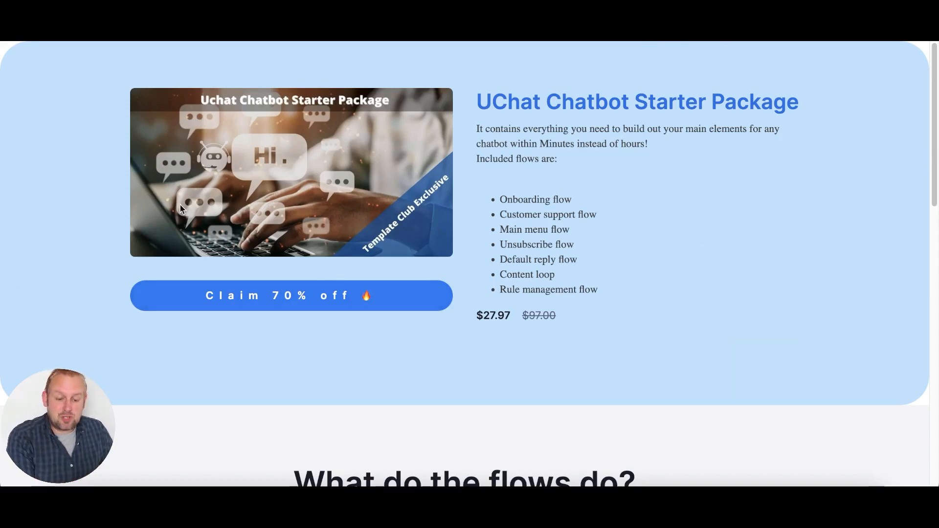
pyautogui.click(247, 295)
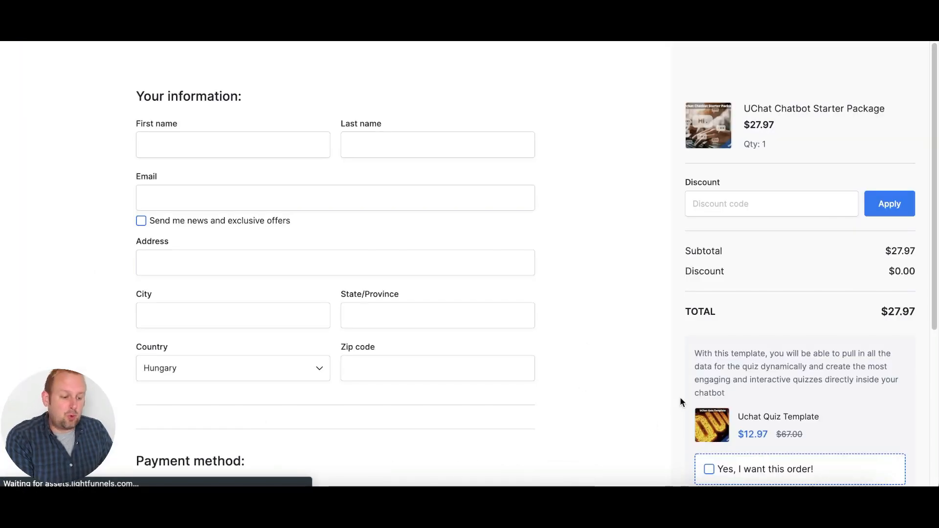
pyautogui.scroll(-2, 704, 416)
pyautogui.click(709, 440)
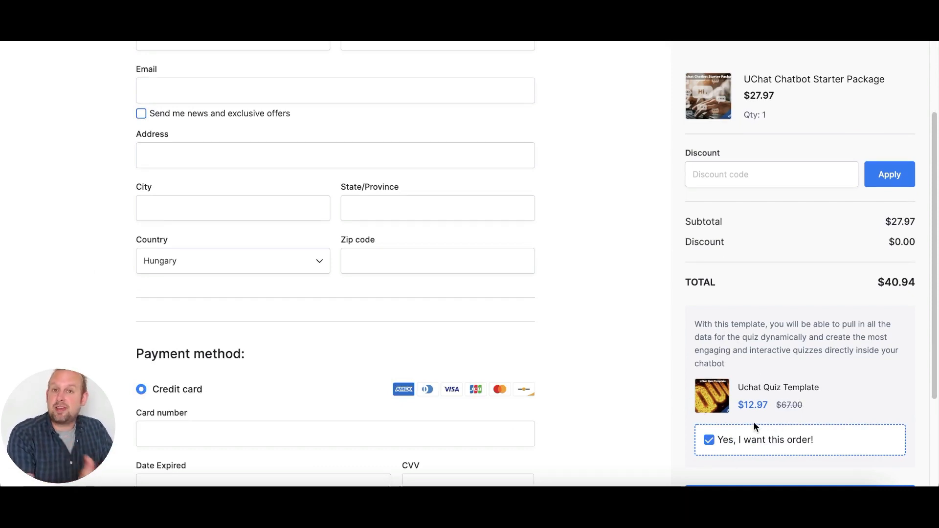
# Return to the flash sale flow and examine its blocks from Introduction and the email question through the Stripe actions to Give checkout link
pyautogui.scroll(2, 763, 43)
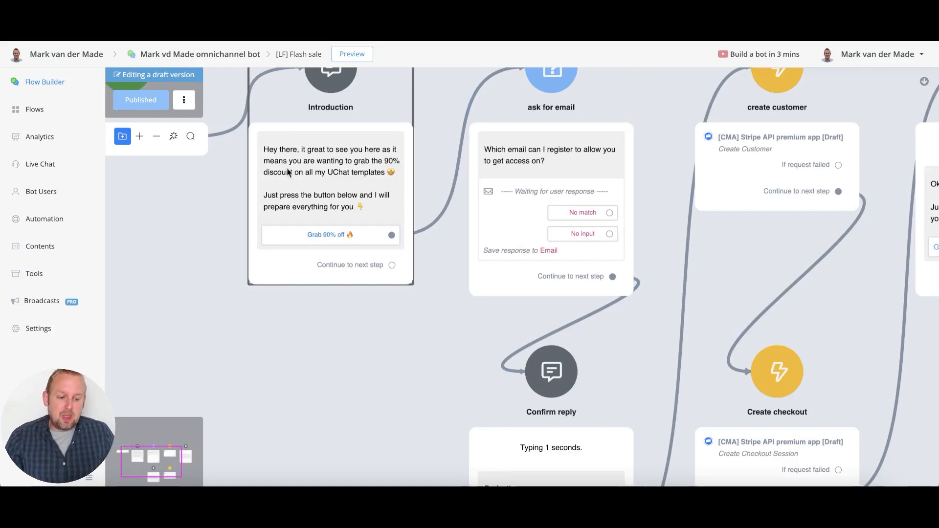
pyautogui.moveTo(381, 348); pyautogui.dragTo(263, 348)
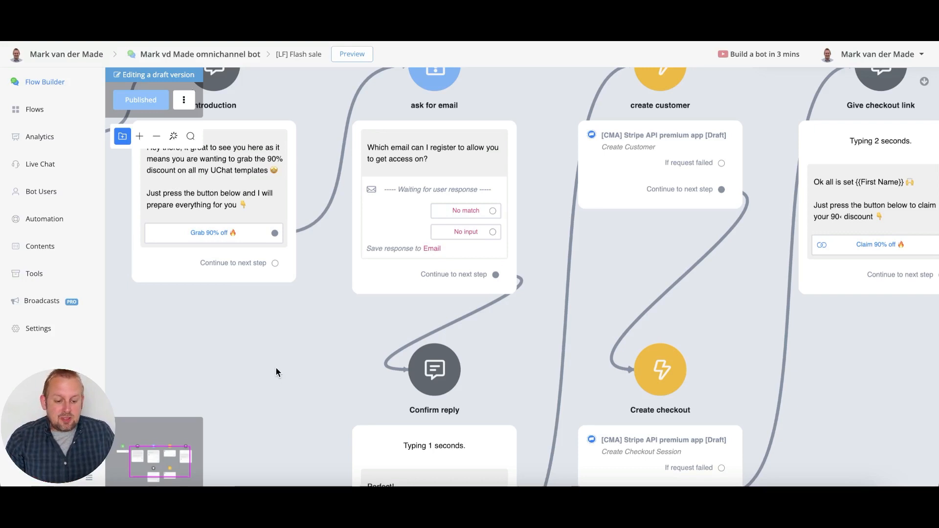
pyautogui.moveTo(275, 367); pyautogui.dragTo(264, 218)
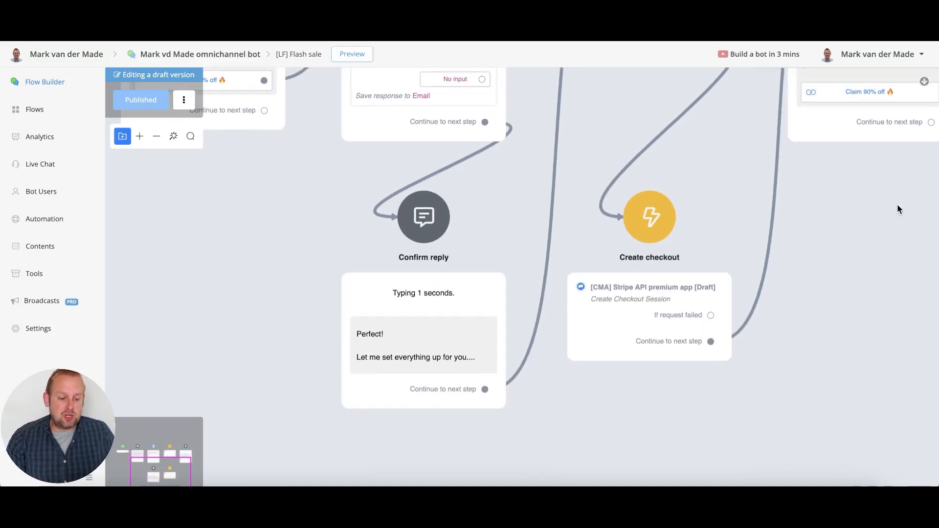
pyautogui.moveTo(881, 205); pyautogui.dragTo(781, 298)
pyautogui.scroll(-3, 780, 294)
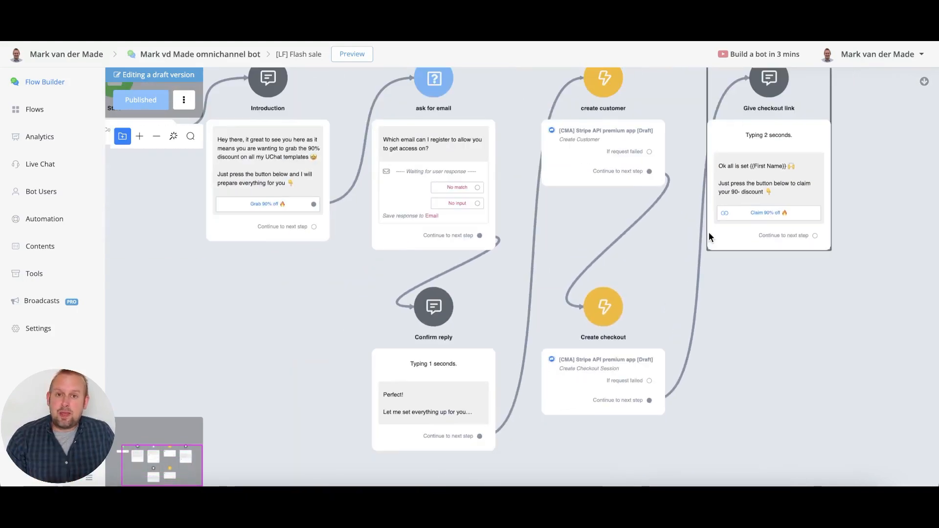
pyautogui.scroll(5, 593, 151)
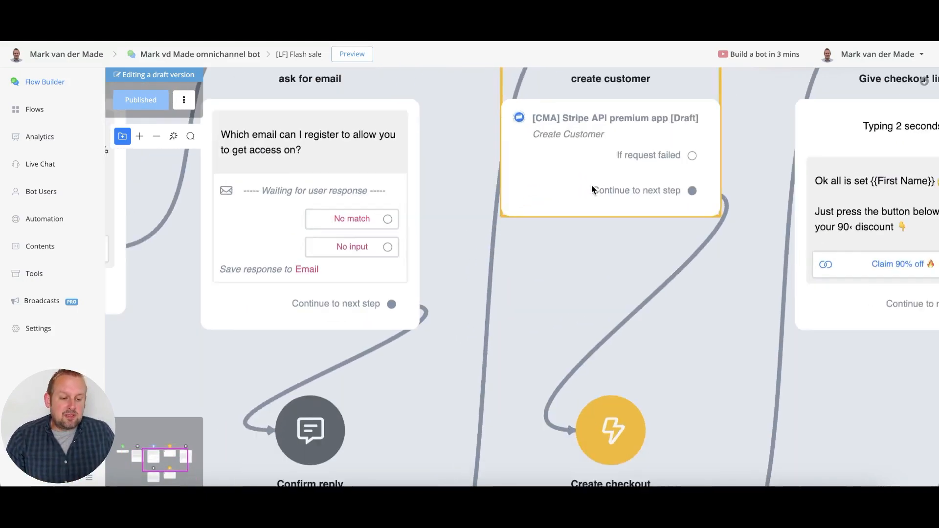
pyautogui.scroll(-5, 571, 256)
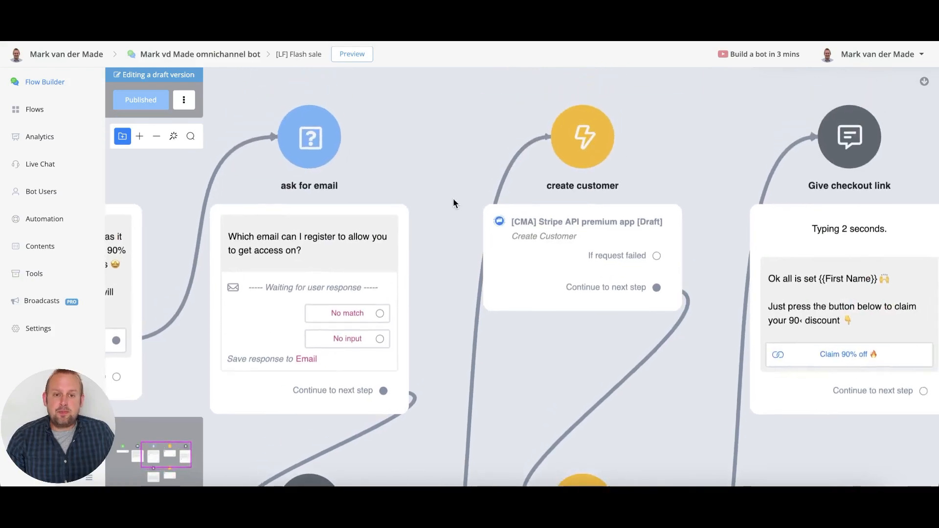
pyautogui.moveTo(534, 391); pyautogui.dragTo(514, 79)
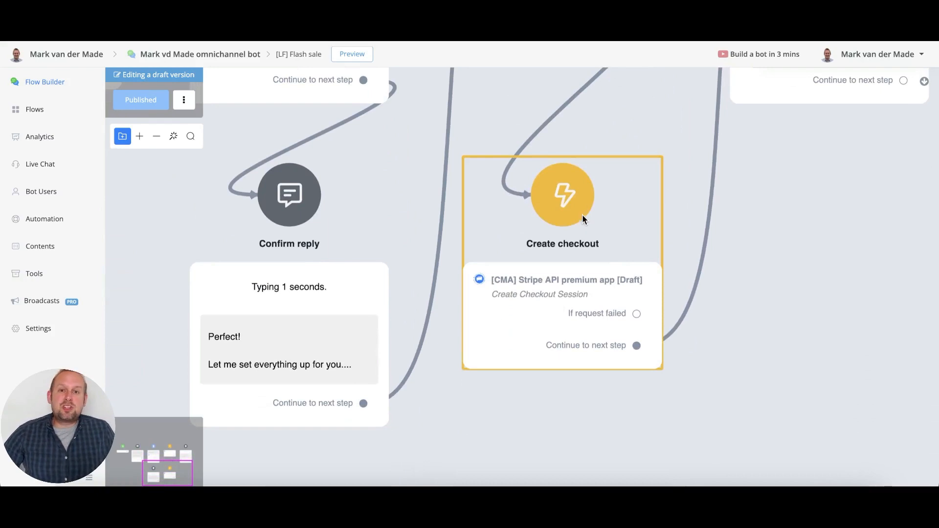
pyautogui.moveTo(830, 212); pyautogui.dragTo(803, 444)
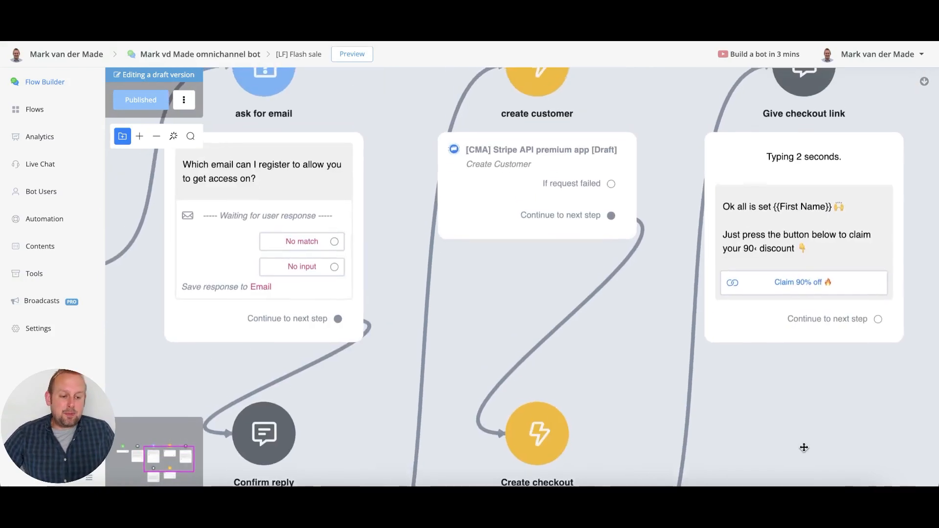
# Open the Create Customer action in the create customer block and review its API token, customer name, email and description fields
pyautogui.click(587, 155)
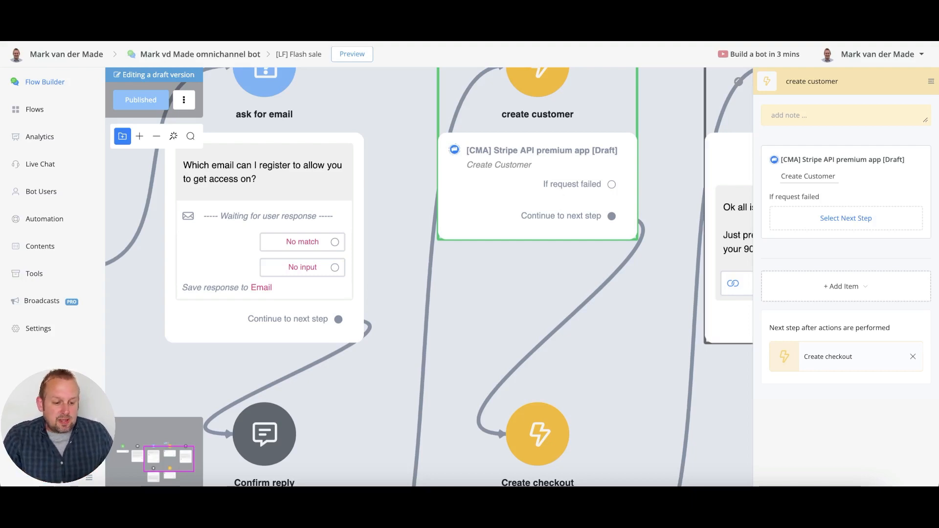
pyautogui.moveTo(841, 188)
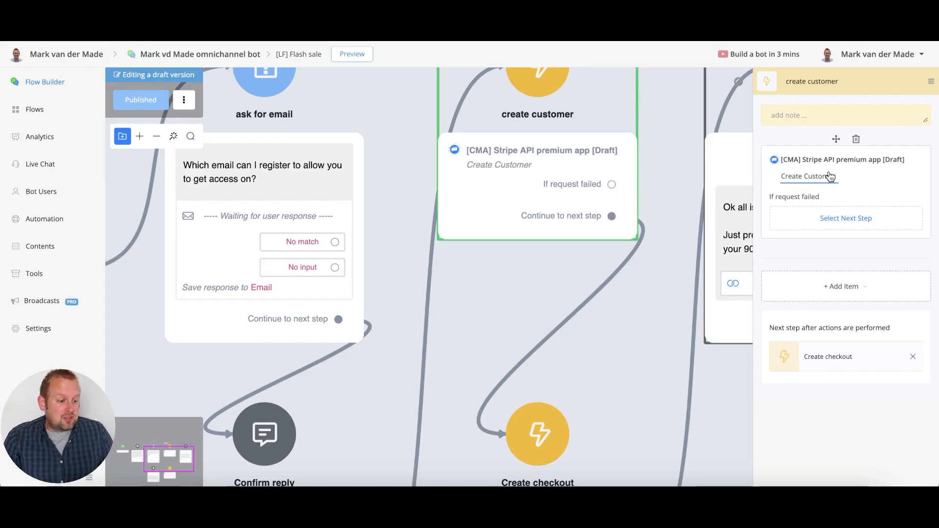
pyautogui.click(827, 176)
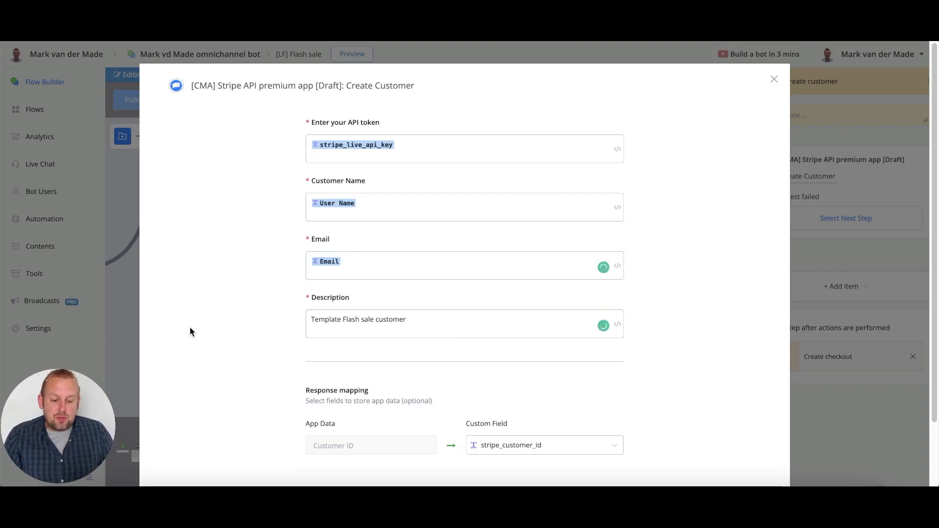
pyautogui.click(334, 330)
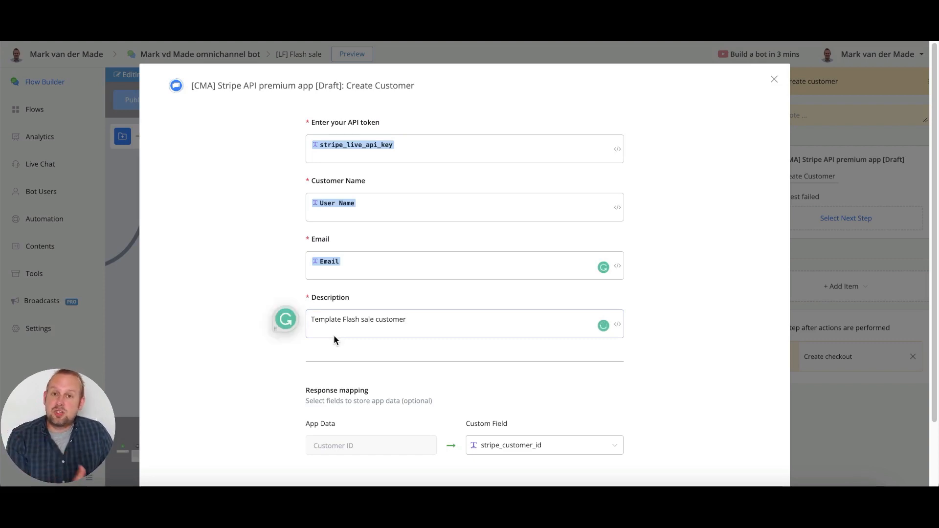
# Open the Create Checkout Session action in the Create checkout block and review its payment redirect URLs, Customer ID and Price ID
pyautogui.scroll(-2, 609, 288)
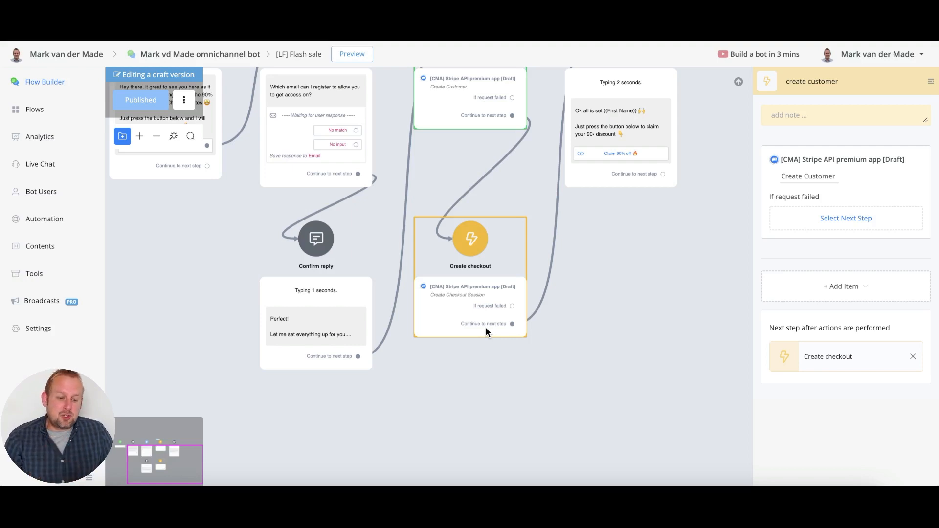
pyautogui.click(486, 328)
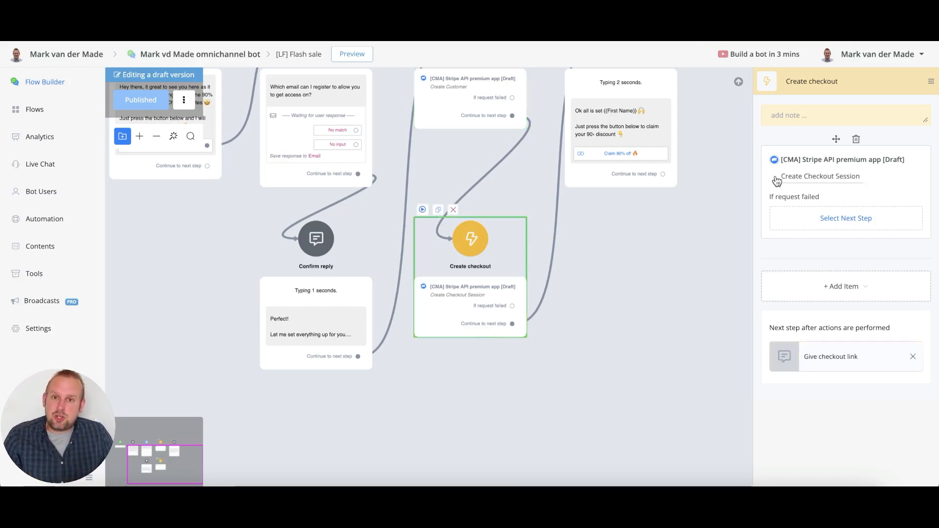
pyautogui.click(820, 178)
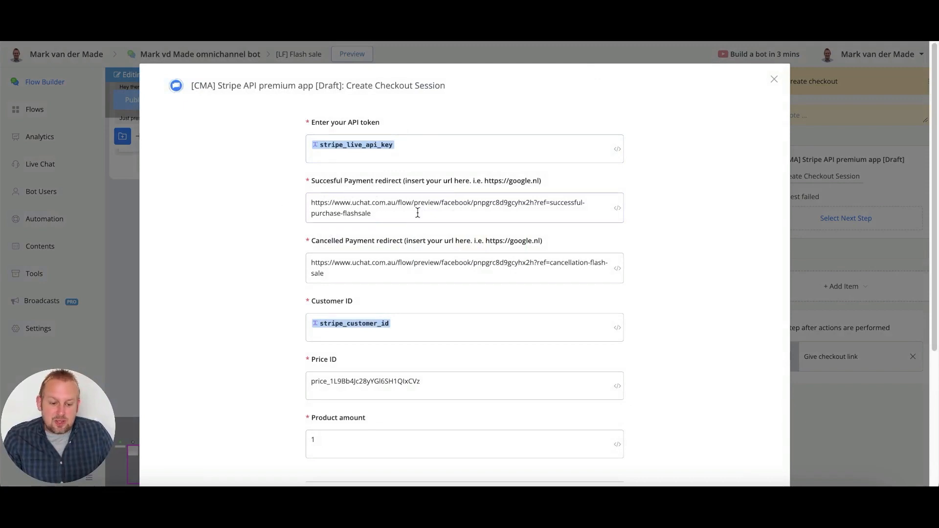
pyautogui.moveTo(417, 210); pyautogui.dragTo(309, 205)
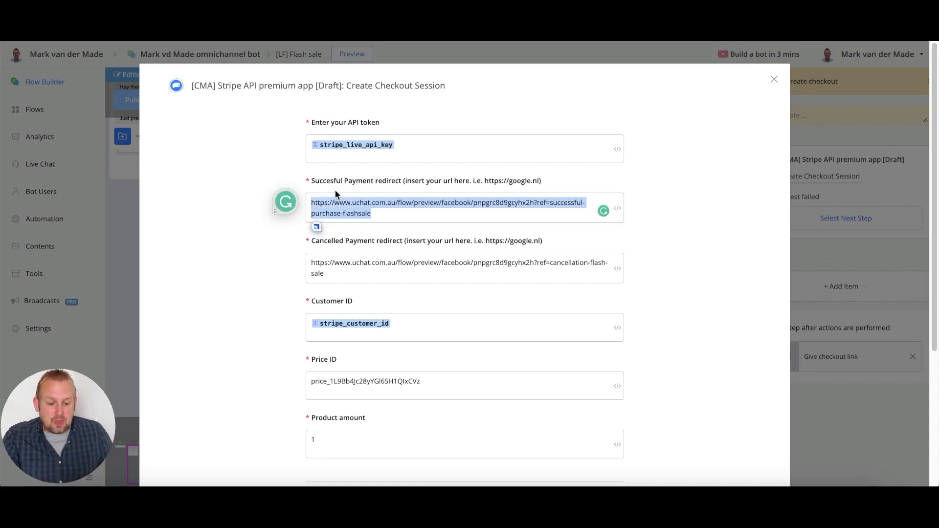
pyautogui.click(346, 268)
pyautogui.tripleClick(347, 268)
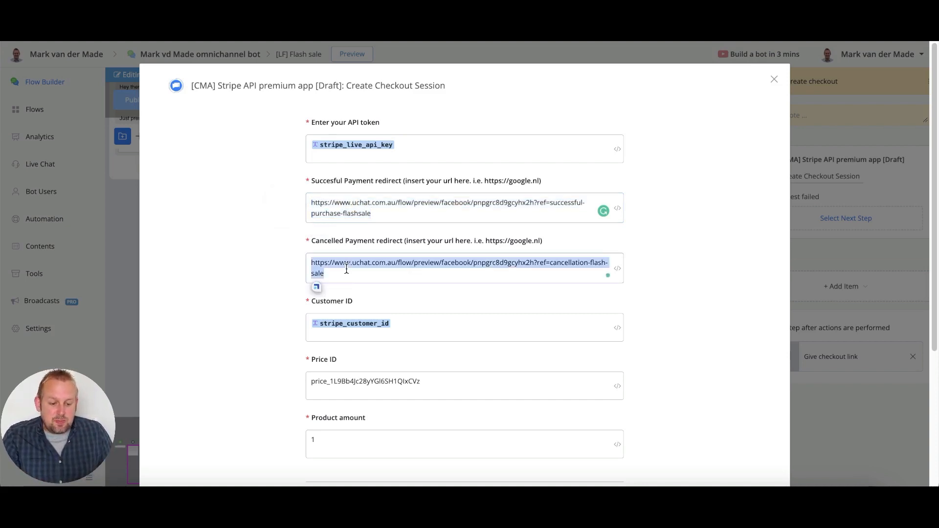
pyautogui.click(445, 329)
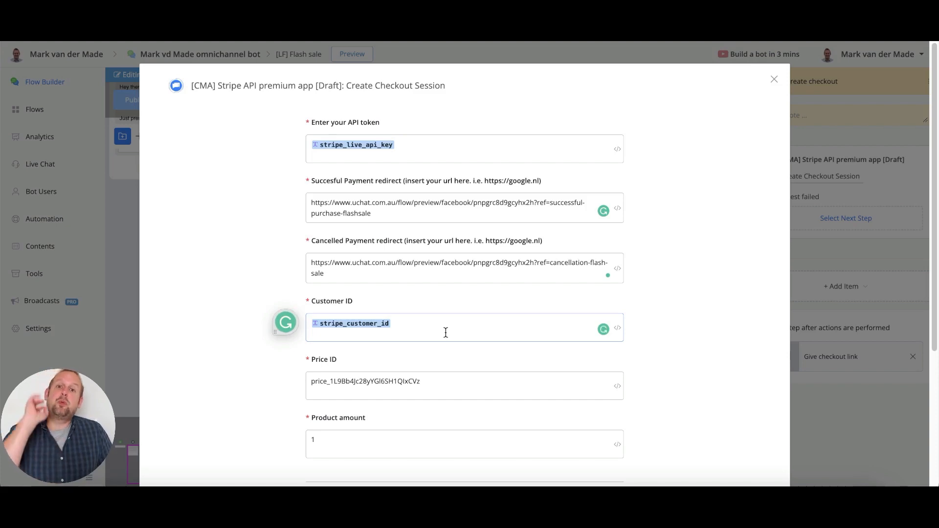
pyautogui.click(427, 384)
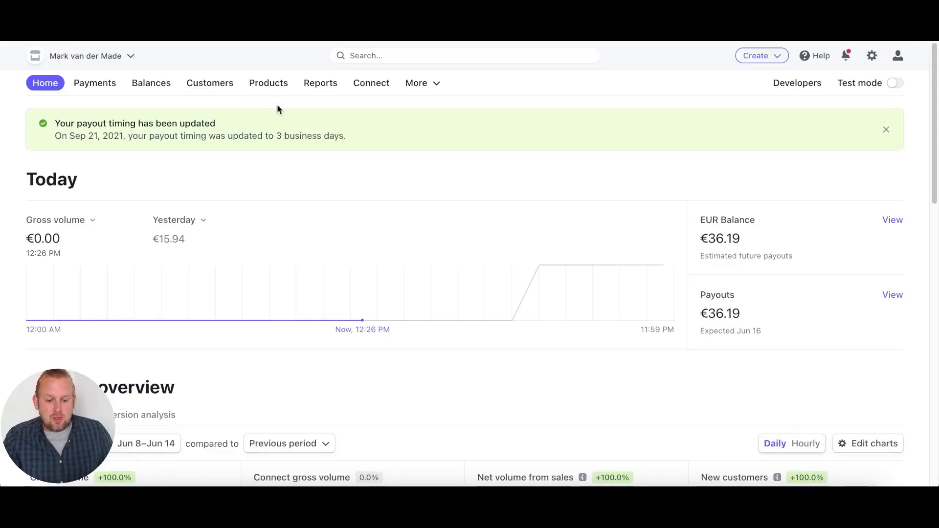
# Switch to the Stripe dashboard and open the Template Flash Sale product to locate the API ID of its price
pyautogui.click(269, 83)
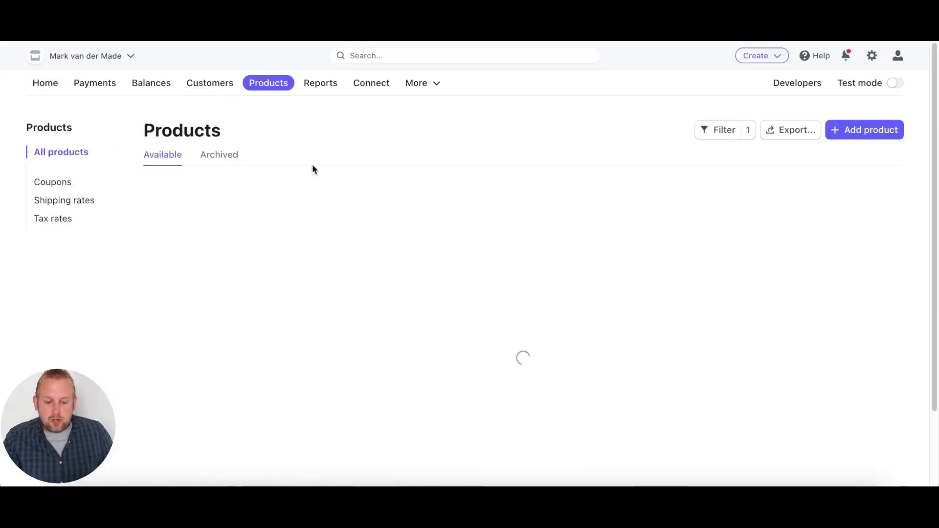
pyautogui.click(260, 320)
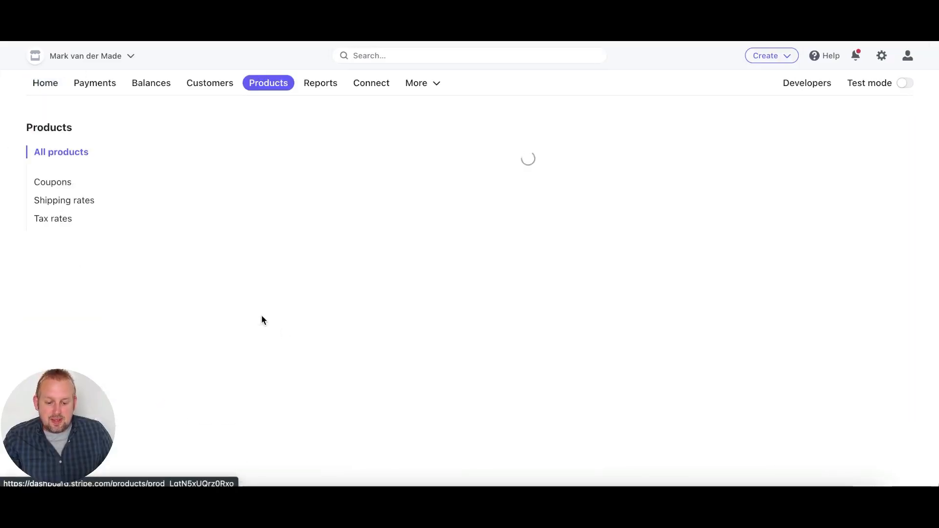
pyautogui.scroll(-3, 134, 287)
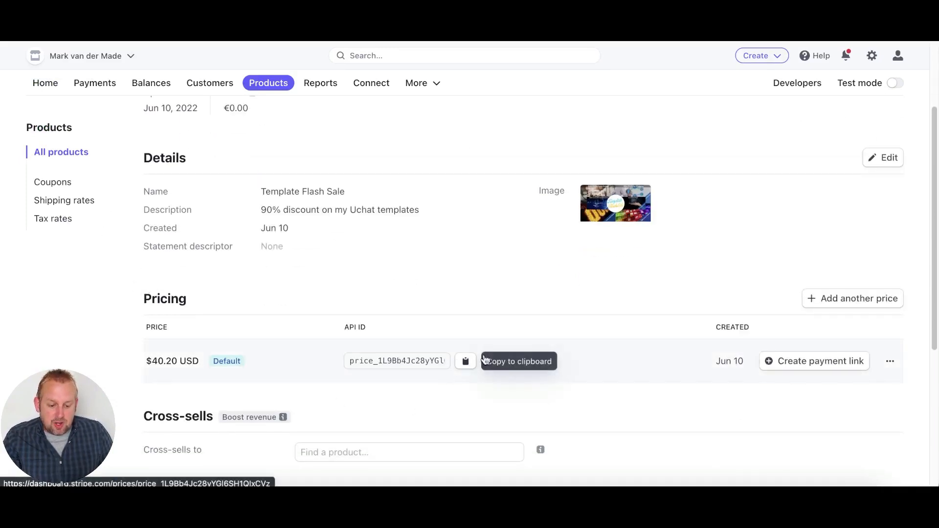
# Copy the Template Flash Sale price's API ID, and save the Create Checkout Session action after checking its Price ID, Product amount and Checkout Url mapping
pyautogui.click(465, 363)
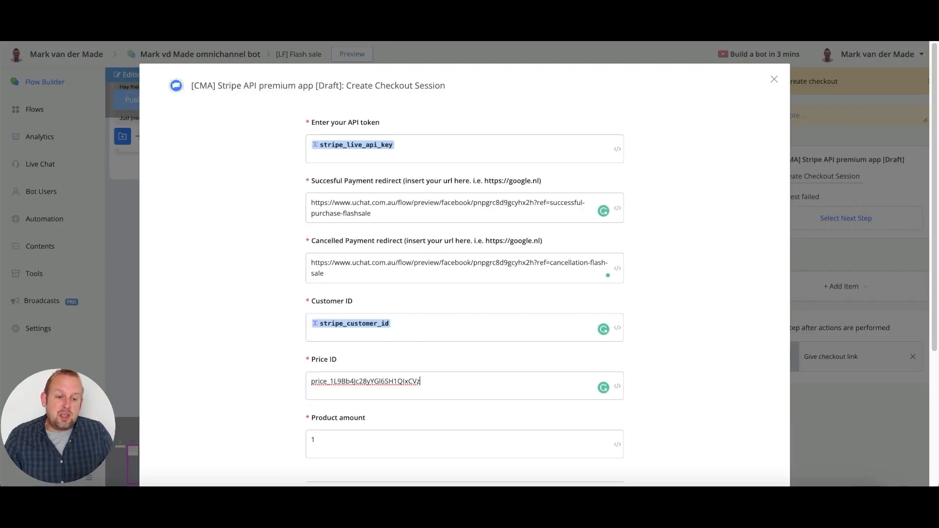
pyautogui.scroll(-1, 476, 392)
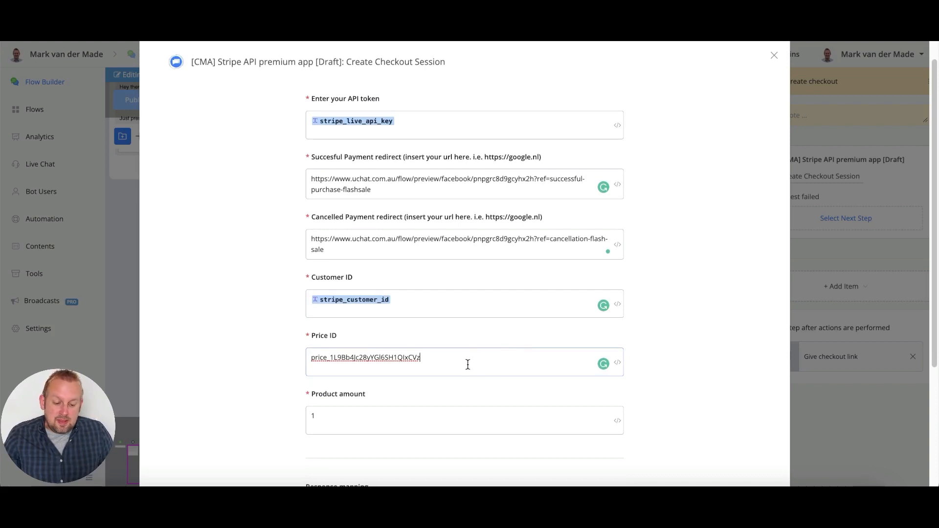
pyautogui.scroll(-3, 467, 362)
pyautogui.scroll(-1, 468, 365)
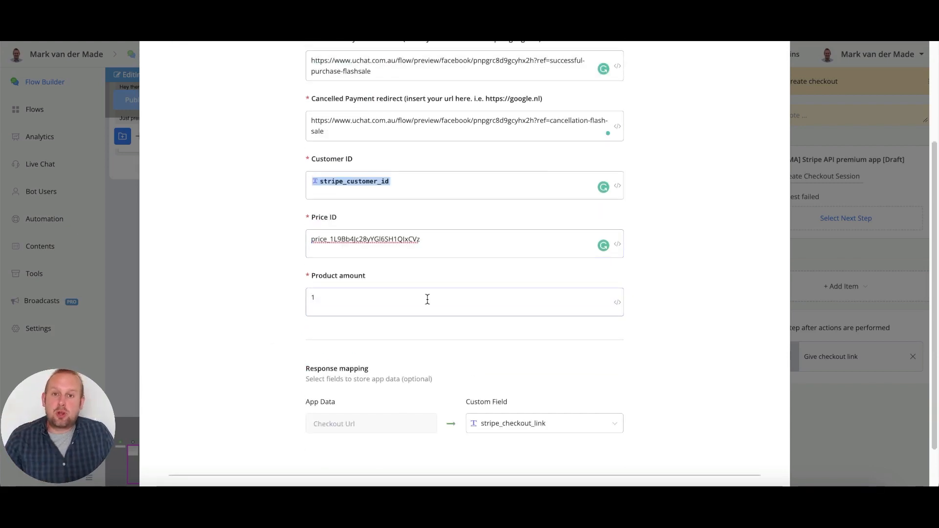
pyautogui.scroll(-2, 467, 310)
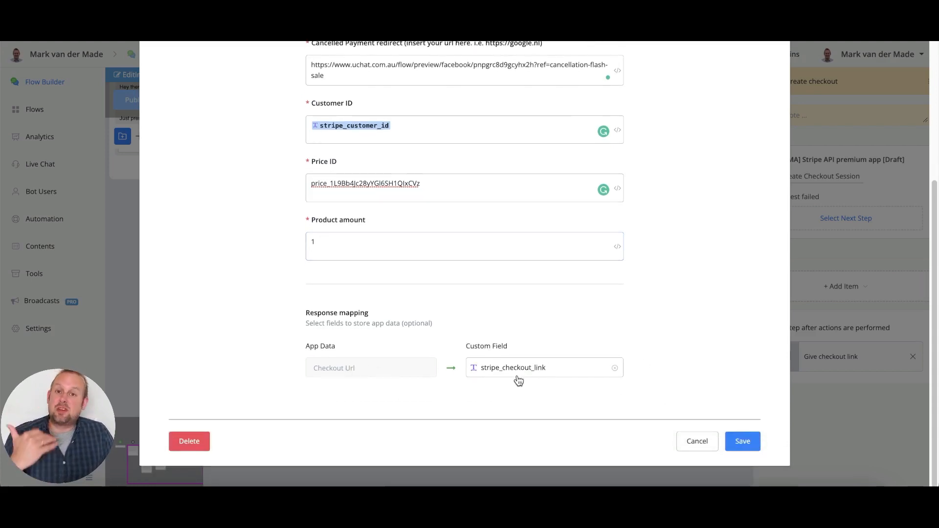
pyautogui.click(746, 440)
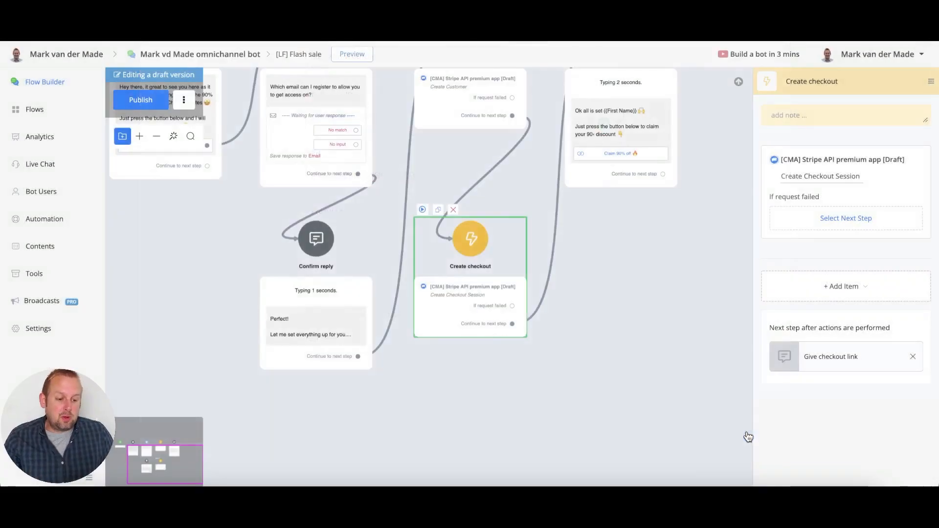
# Check that the Claim 90% off button in Give checkout link opens stripe_checkout_link, save it and publish the flash sale flow
pyautogui.moveTo(640, 227); pyautogui.dragTo(522, 312)
pyautogui.scroll(5, 475, 177)
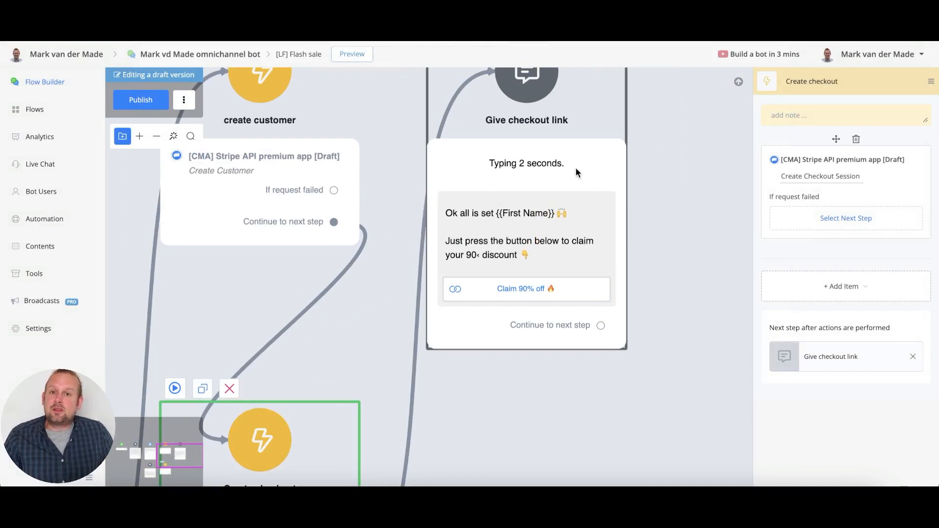
pyautogui.click(547, 288)
pyautogui.click(862, 325)
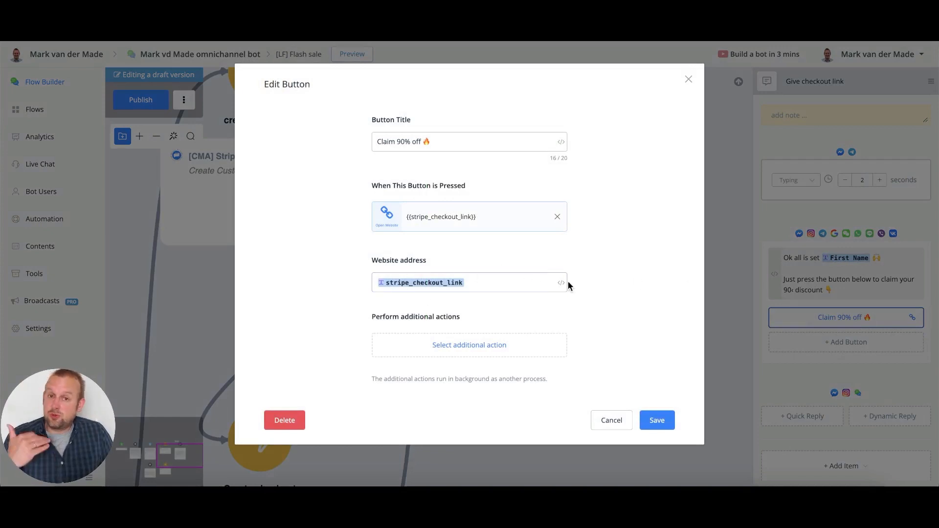
pyautogui.click(657, 420)
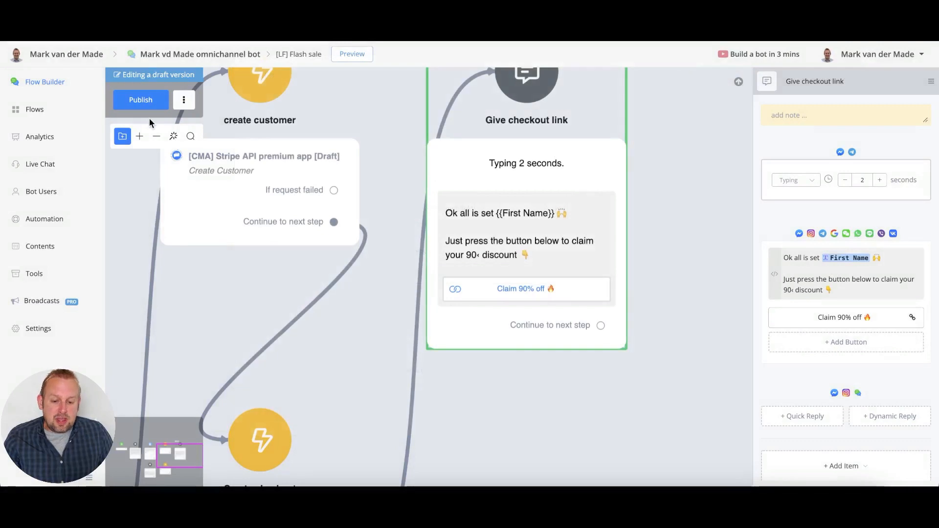
pyautogui.click(140, 100)
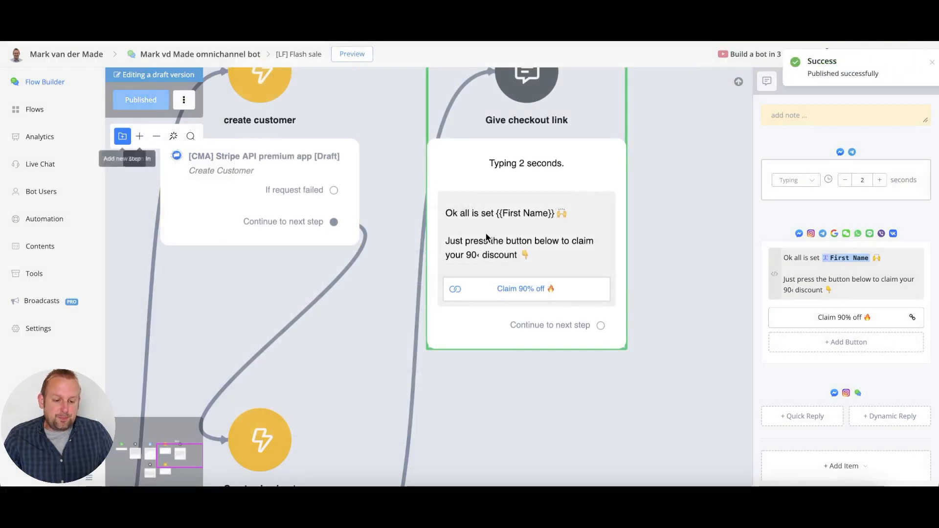
# Open the flash sale succesful purchase flow and examine its Add tag, Success message, Google Sheet access and send to template access #1 blocks
pyautogui.click(35, 109)
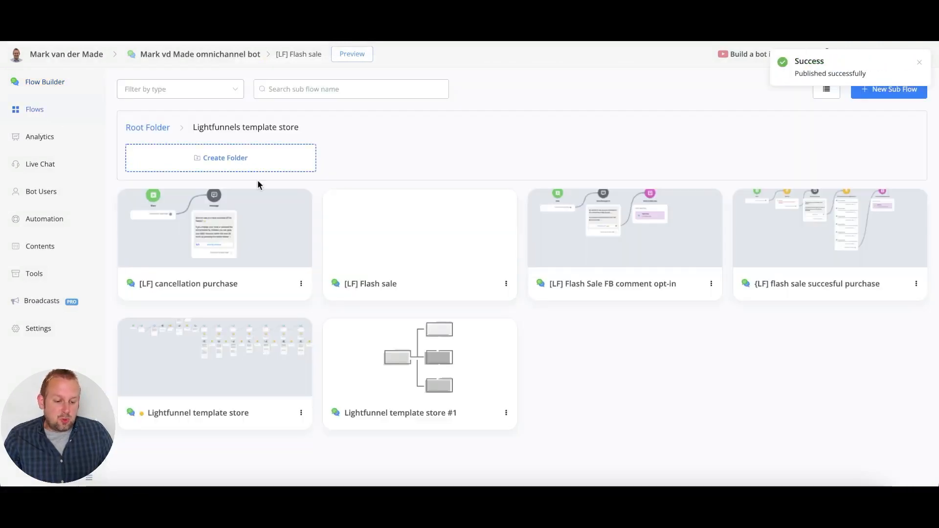
pyautogui.click(835, 235)
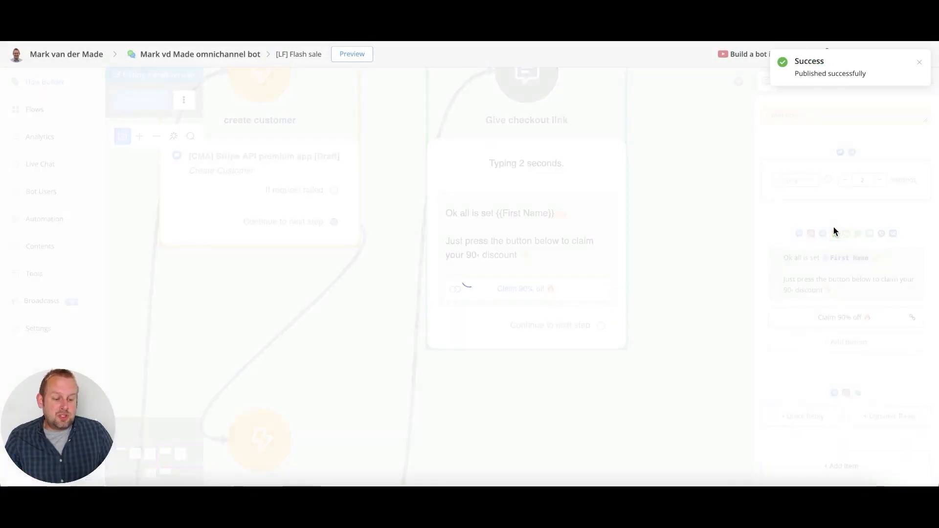
pyautogui.scroll(3, 361, 279)
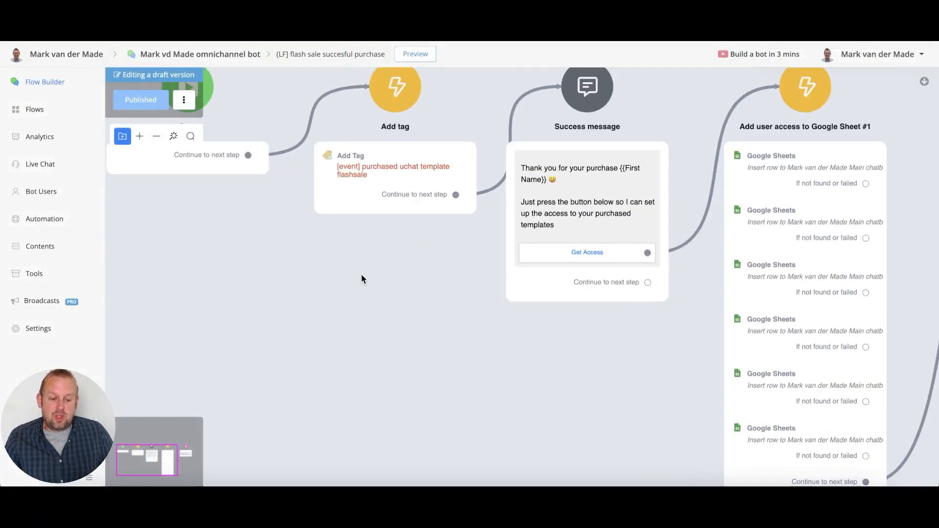
pyautogui.moveTo(360, 277); pyautogui.dragTo(280, 300)
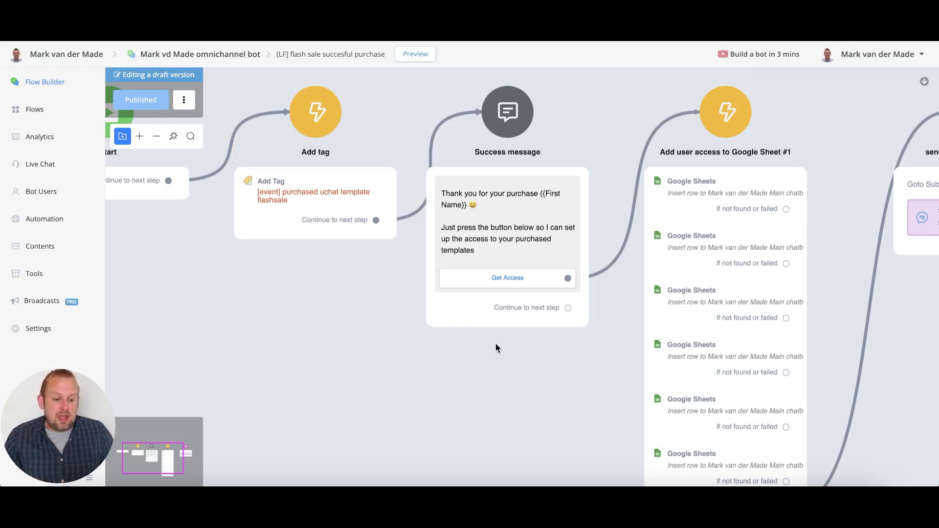
pyautogui.hscroll(5, 495, 347)
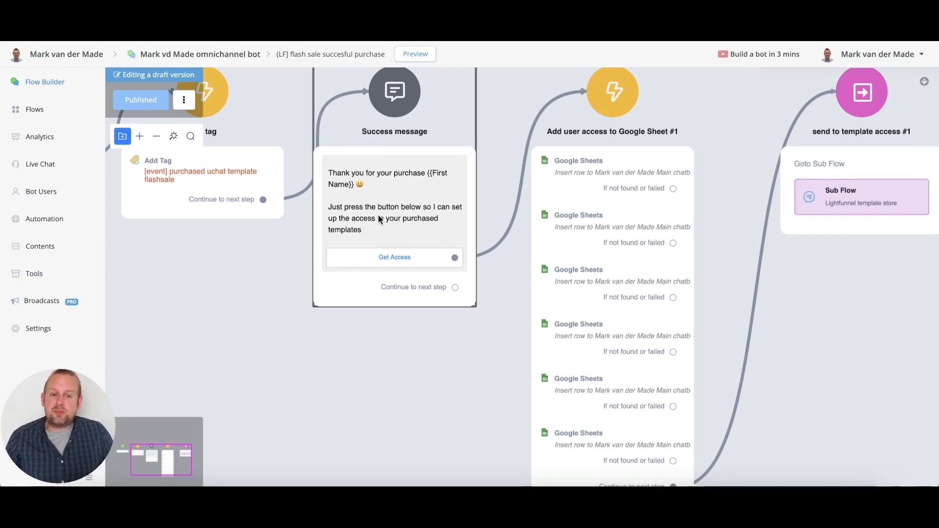
pyautogui.moveTo(463, 379); pyautogui.dragTo(245, 339)
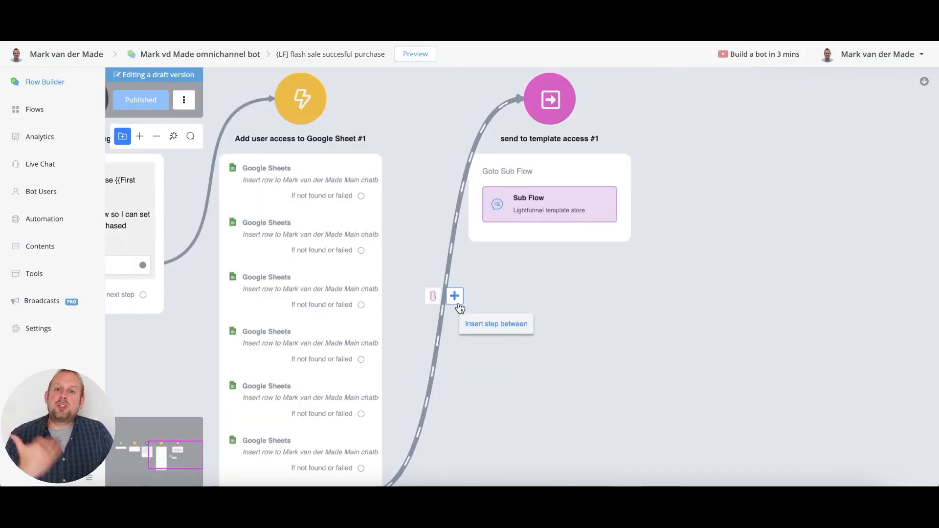
# Open the Lightfunnel template store sub flow from send to template access #1 and examine the purchase tag check in Condition #8
pyautogui.click(578, 214)
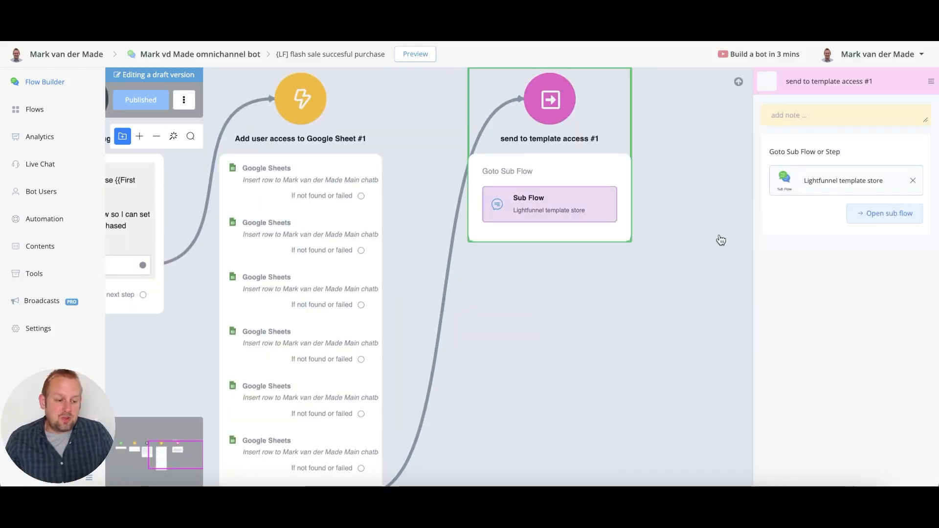
pyautogui.click(868, 215)
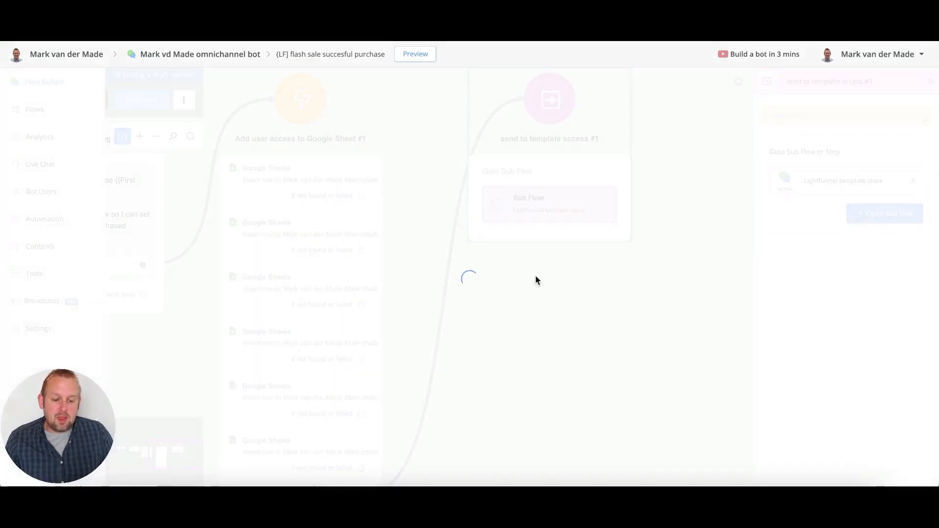
pyautogui.scroll(5, 185, 254)
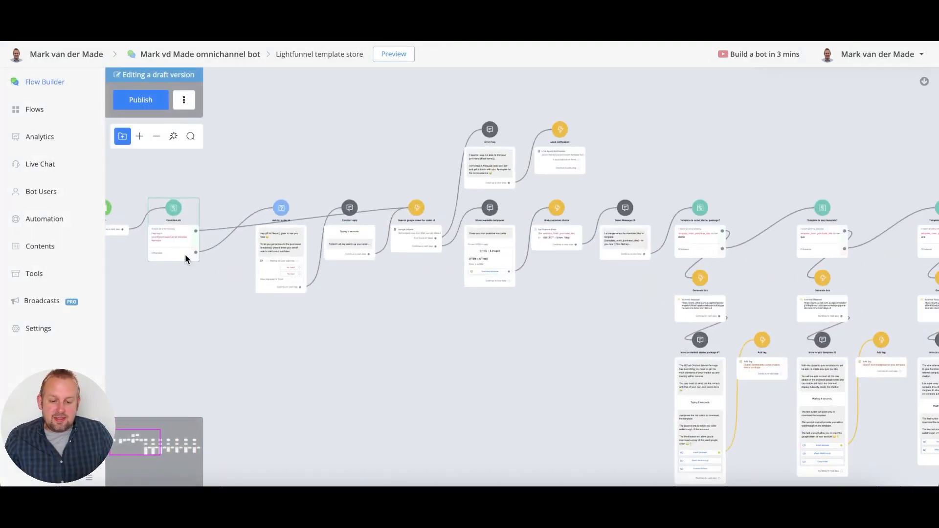
pyautogui.moveTo(174, 355); pyautogui.dragTo(459, 380)
pyautogui.scroll(5, 494, 262)
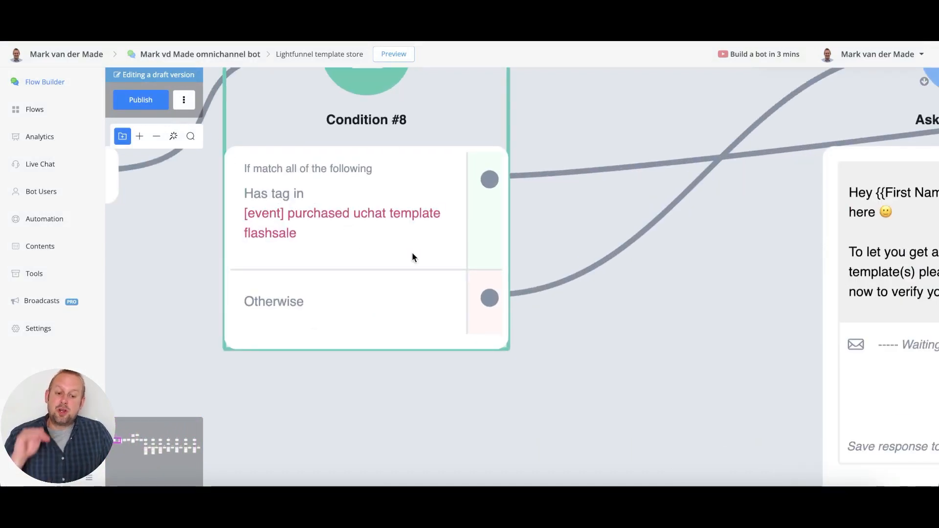
pyautogui.scroll(-5, 506, 282)
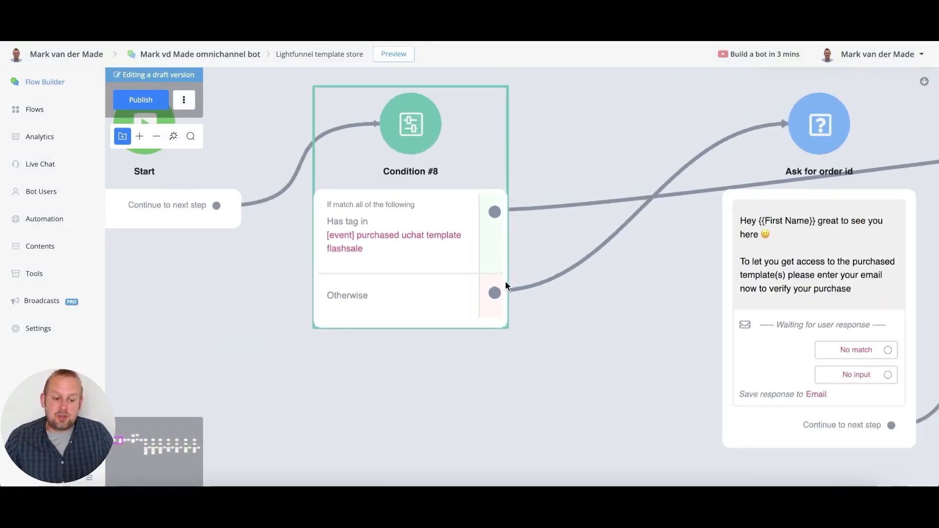
# Open the Google Sheets action in Search google sheet for order id, review its worksheet, Email filter and matched rows mapping, and save it
pyautogui.moveTo(573, 315); pyautogui.dragTo(93, 282)
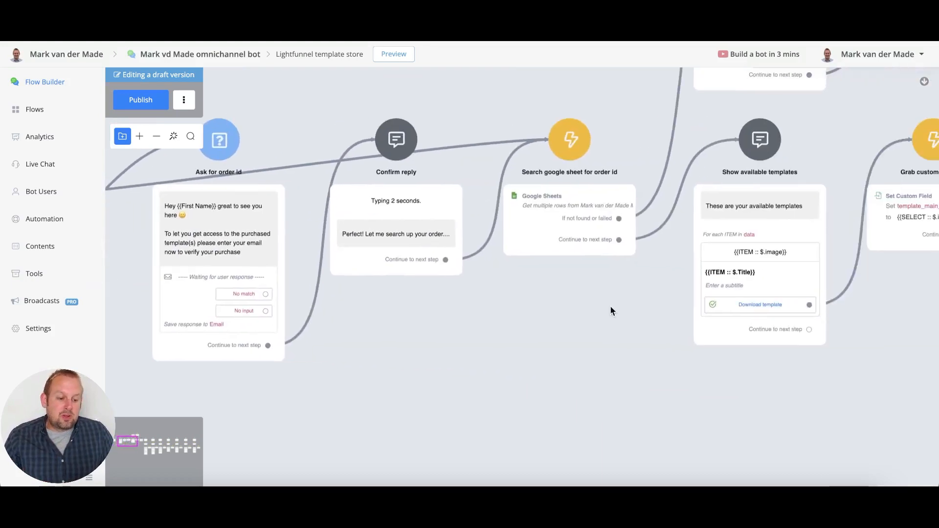
pyautogui.moveTo(610, 306); pyautogui.dragTo(458, 320)
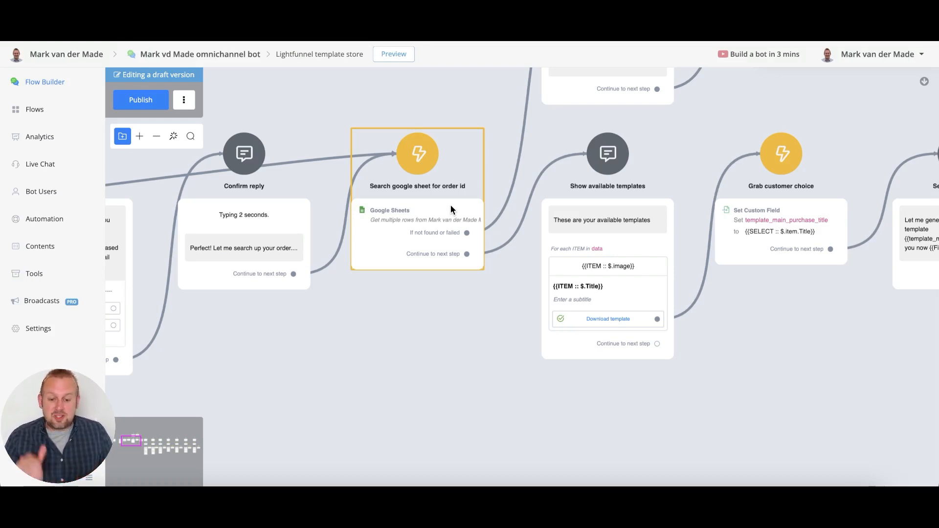
pyautogui.click(399, 226)
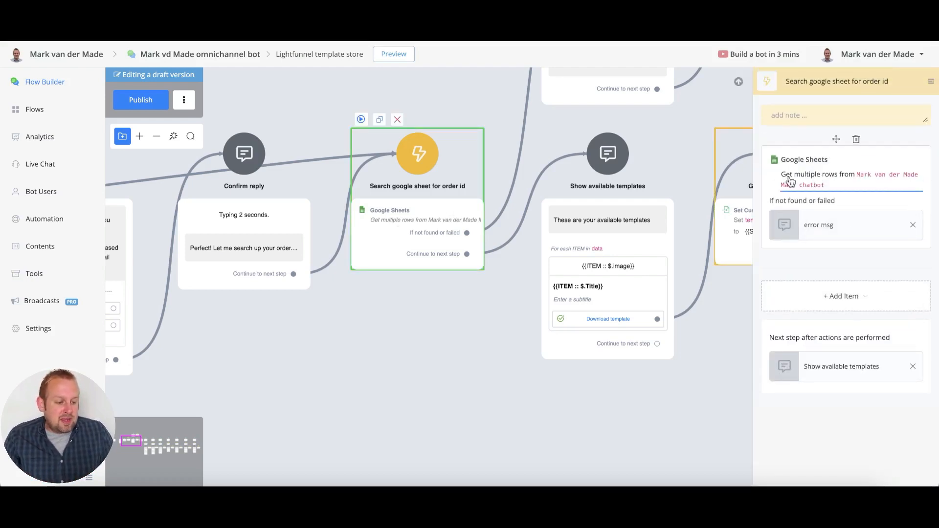
pyautogui.click(836, 185)
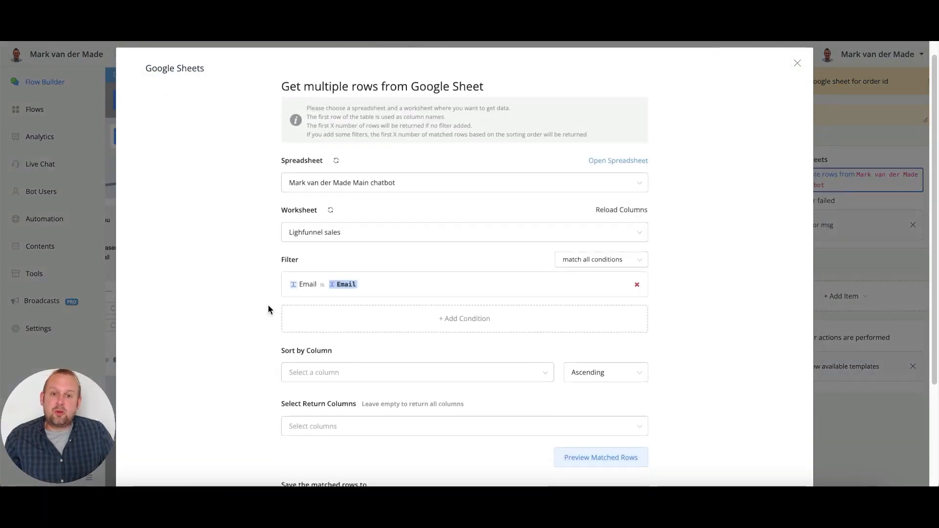
pyautogui.scroll(-3, 268, 310)
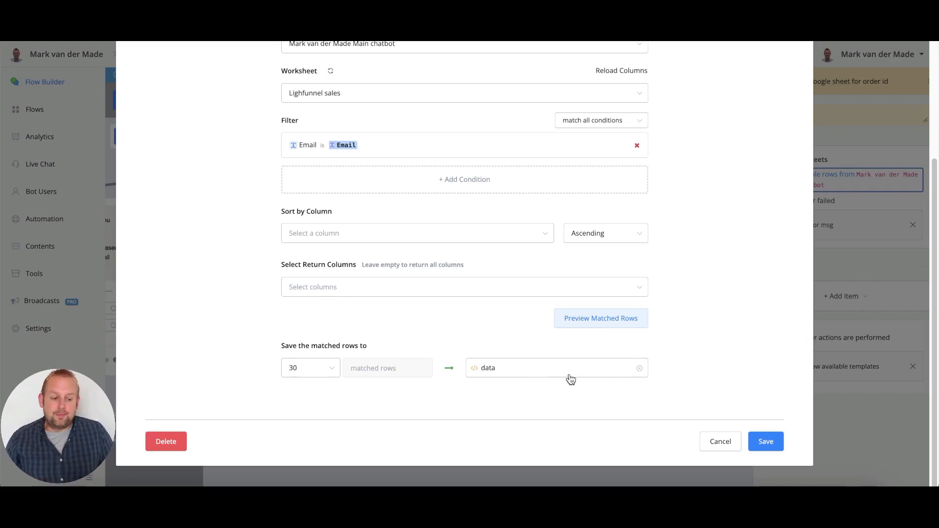
pyautogui.click(768, 440)
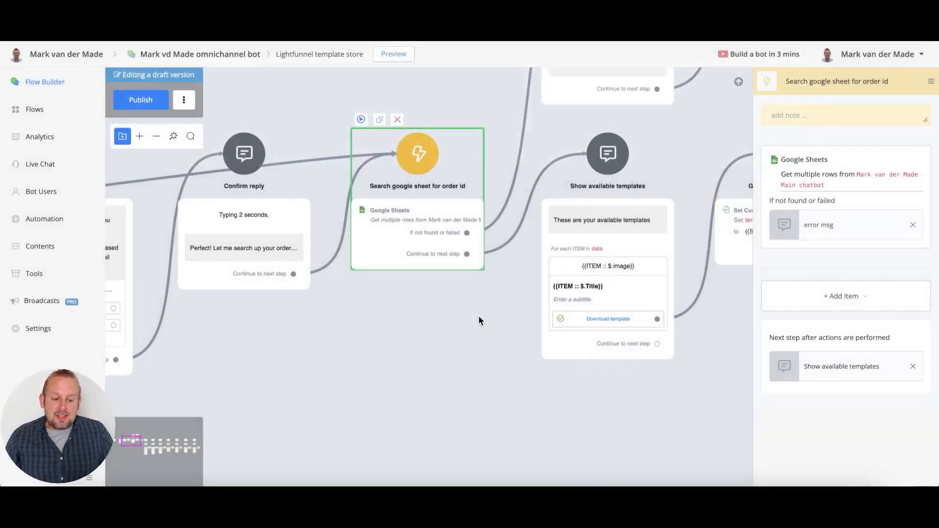
# Examine how Show available templates lists each item in data and how Grab customer choice sets template_main_purchase_title
pyautogui.moveTo(478, 318); pyautogui.dragTo(272, 294)
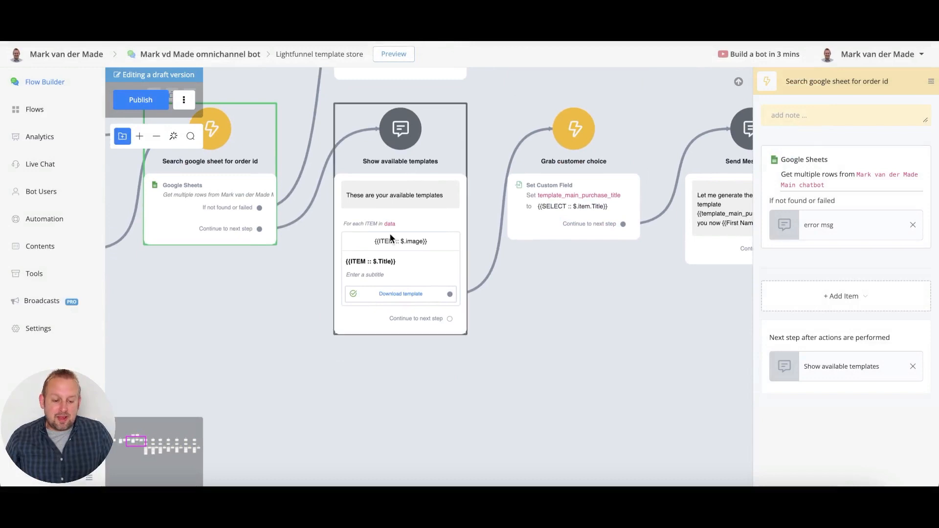
pyautogui.scroll(5, 389, 231)
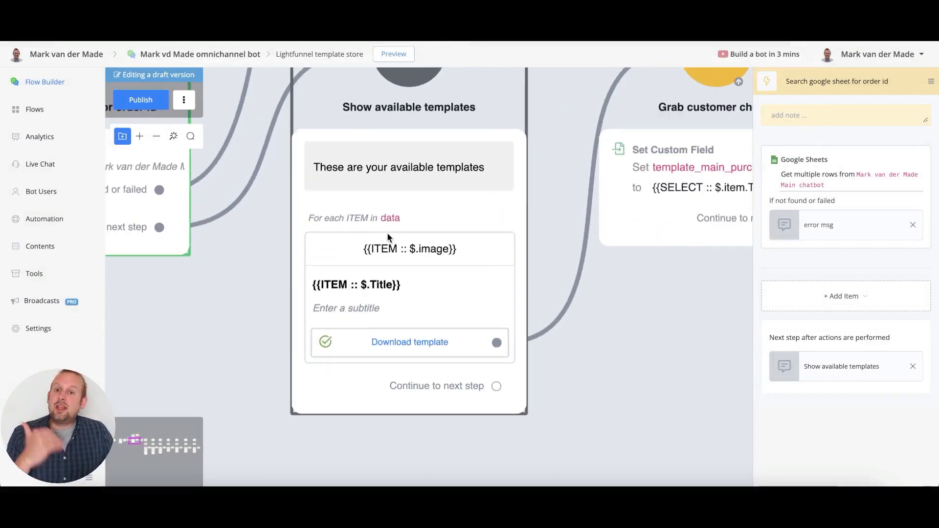
pyautogui.scroll(-3, 321, 289)
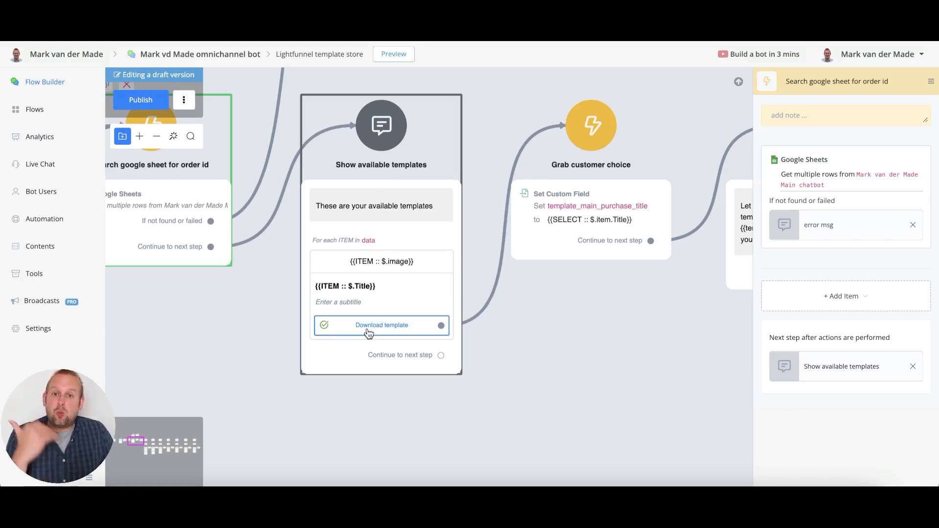
pyautogui.moveTo(641, 339); pyautogui.dragTo(388, 338)
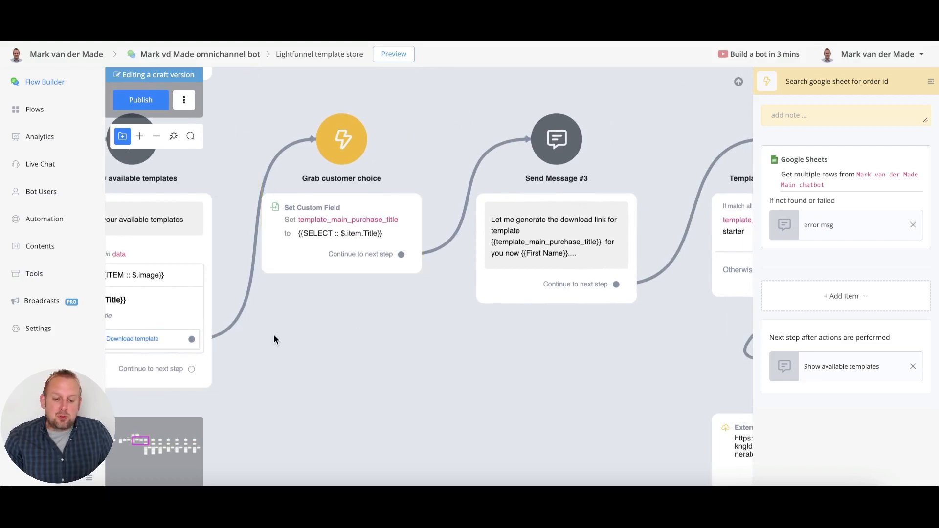
pyautogui.moveTo(274, 337); pyautogui.dragTo(362, 278)
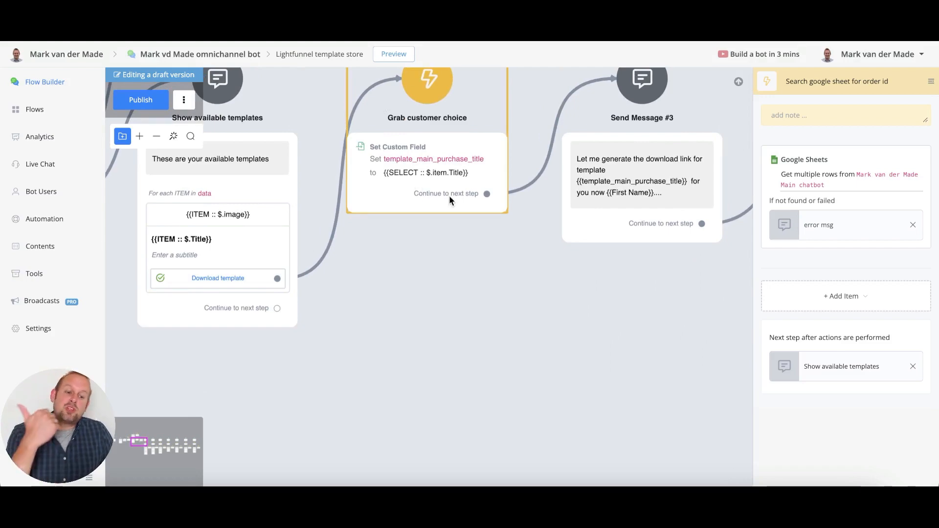
# Examine the uchat starter package branch through Generate link, the intro message and Add tag, and return to the sub flow's opening blocks
pyautogui.moveTo(613, 275); pyautogui.dragTo(237, 272)
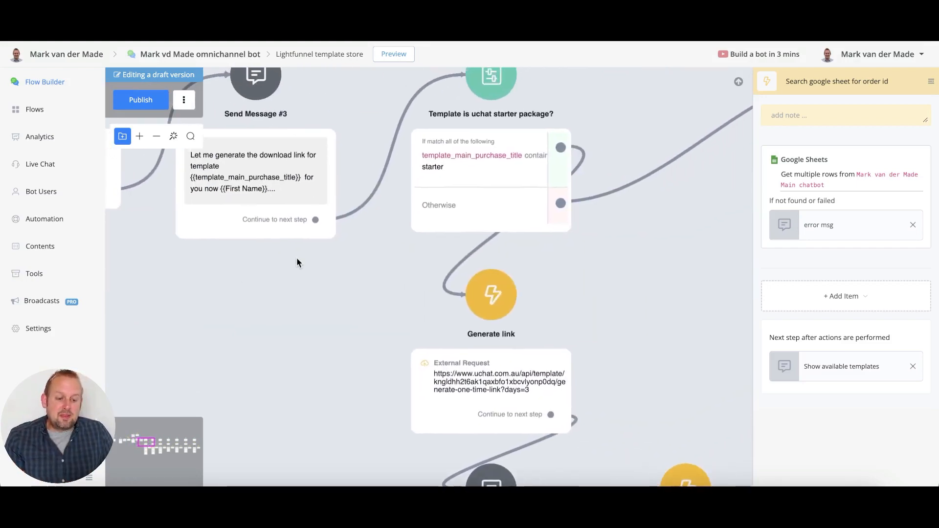
pyautogui.scroll(-1, 296, 259)
pyautogui.moveTo(389, 440); pyautogui.dragTo(347, 225)
pyautogui.scroll(-5, 308, 211)
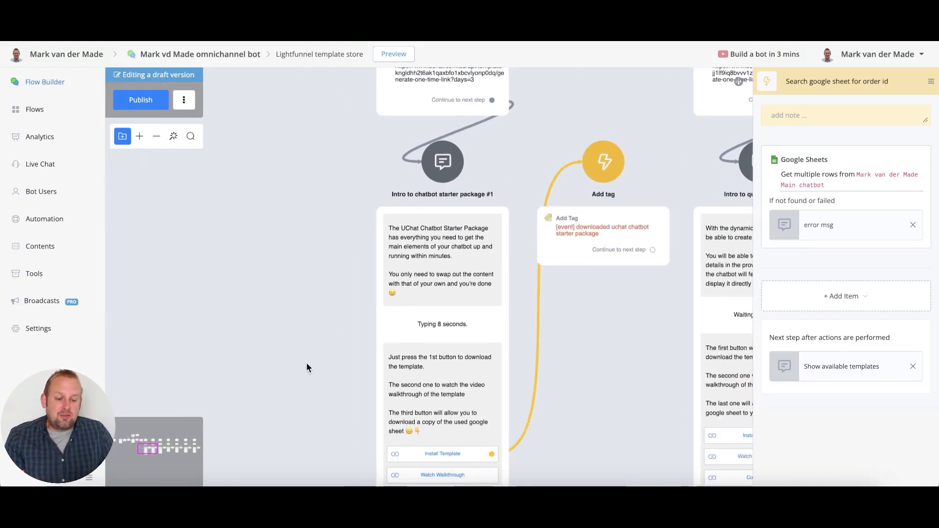
pyautogui.moveTo(307, 367); pyautogui.dragTo(292, 319)
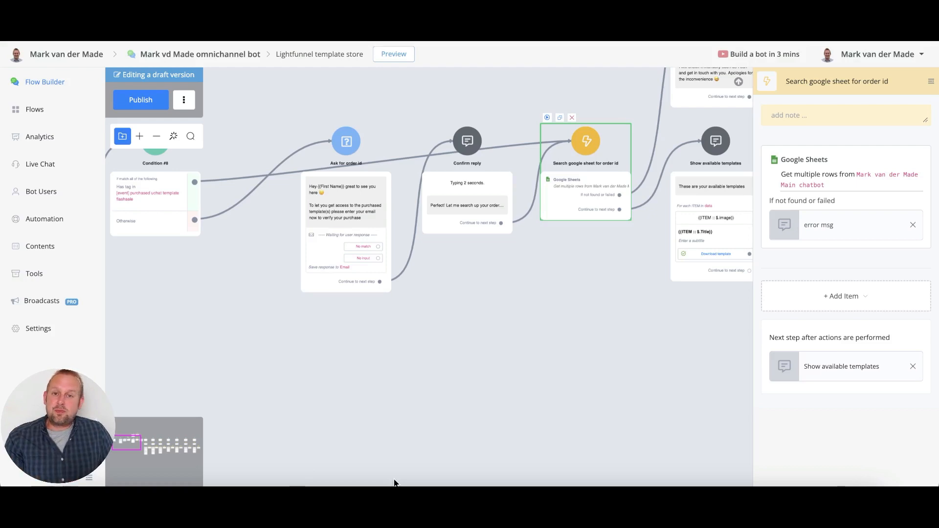
pyautogui.moveTo(518, 329); pyautogui.dragTo(316, 354)
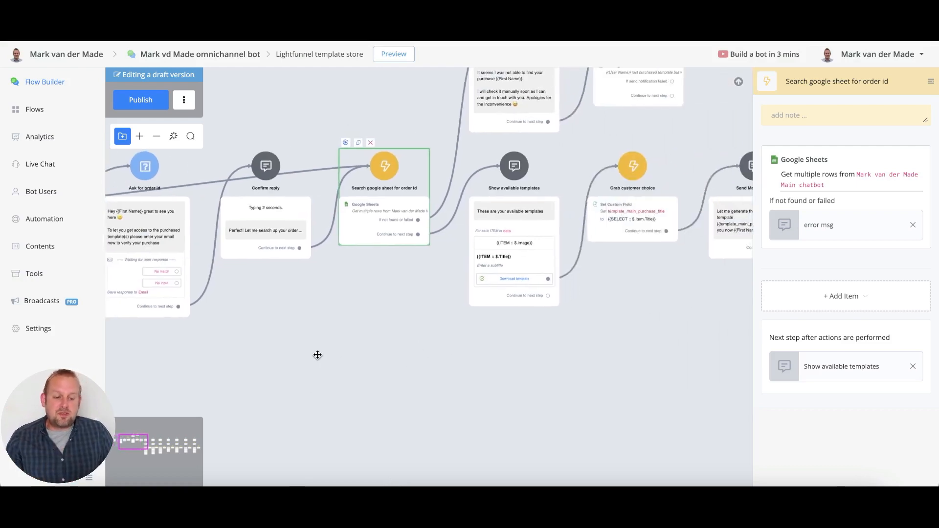
# Preview the flow from Search google sheet for order id on the Facebook channel in the web browser
pyautogui.click(346, 142)
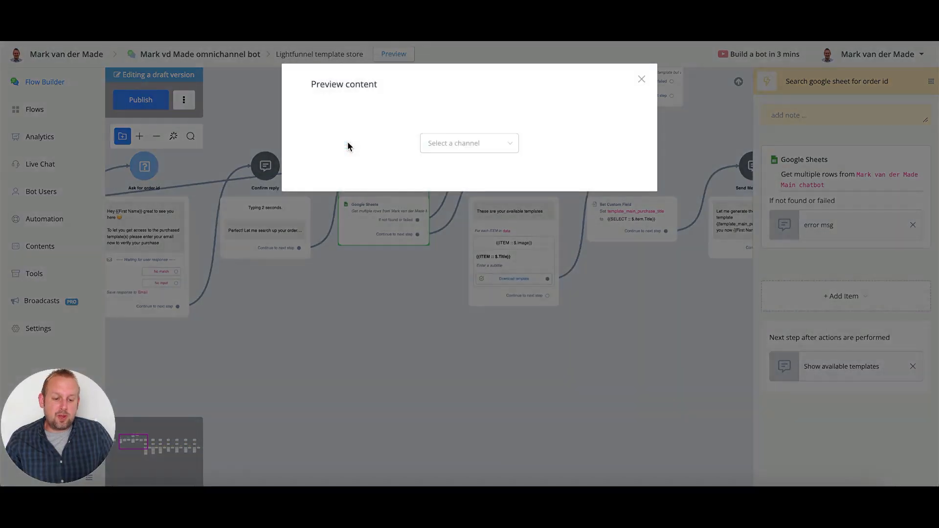
pyautogui.click(494, 145)
pyautogui.click(453, 168)
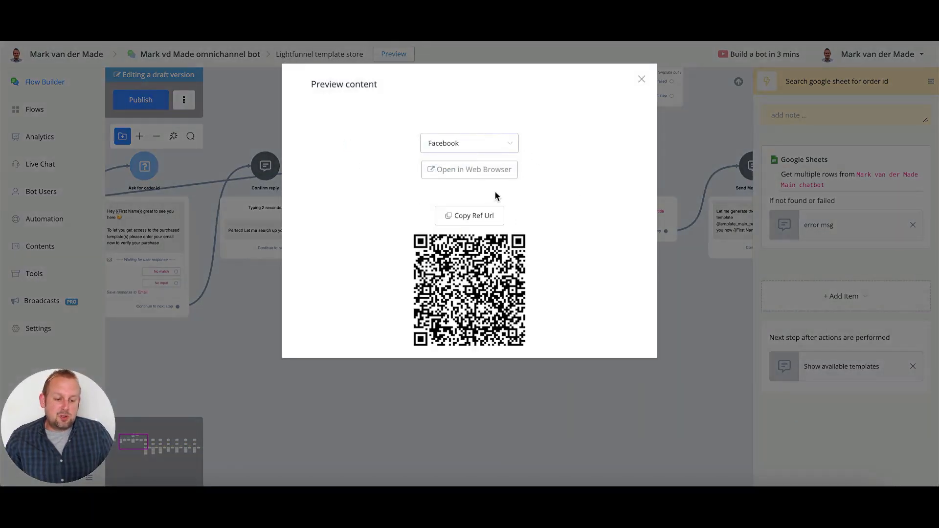
pyautogui.click(478, 170)
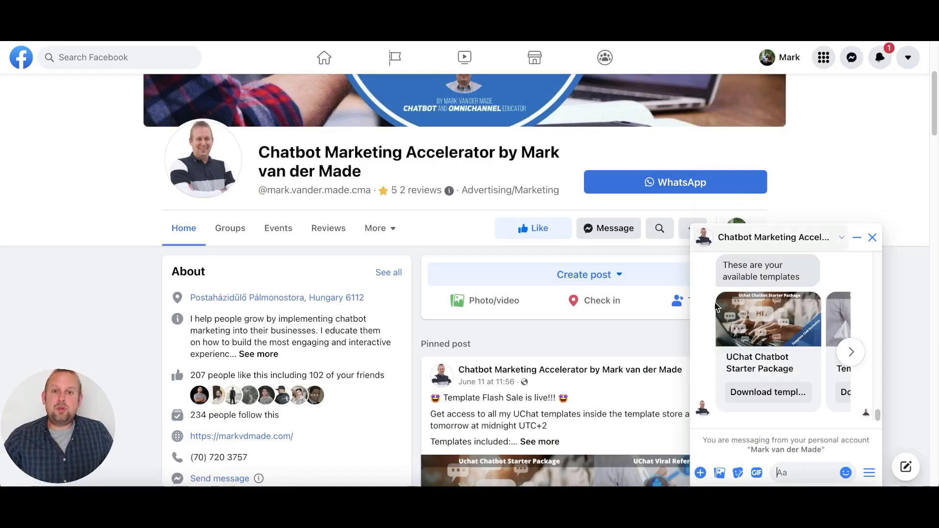
pyautogui.scroll(1, 778, 293)
pyautogui.scroll(1, 778, 293)
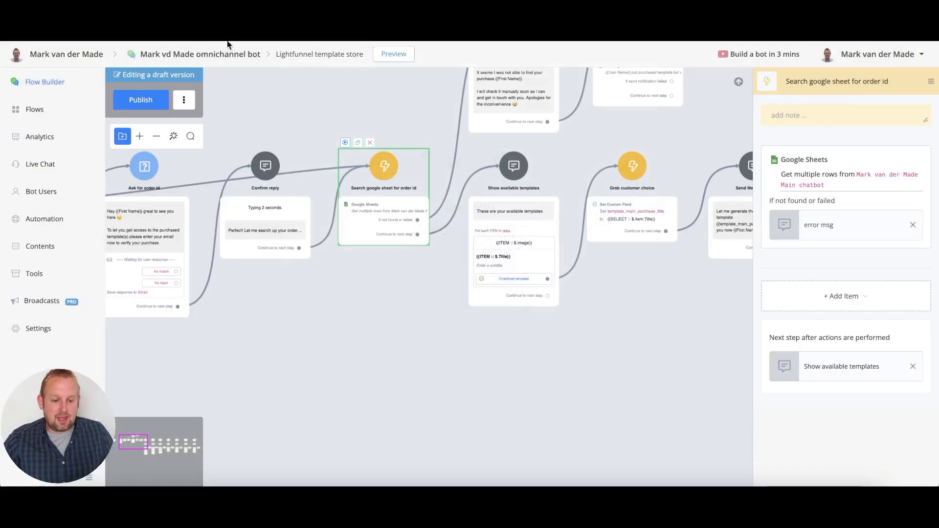
# Return to the UChat flow builder and examine the image, Title and Download template settings in Show available templates
pyautogui.scroll(2, 263, 227)
pyautogui.scroll(-2, 321, 259)
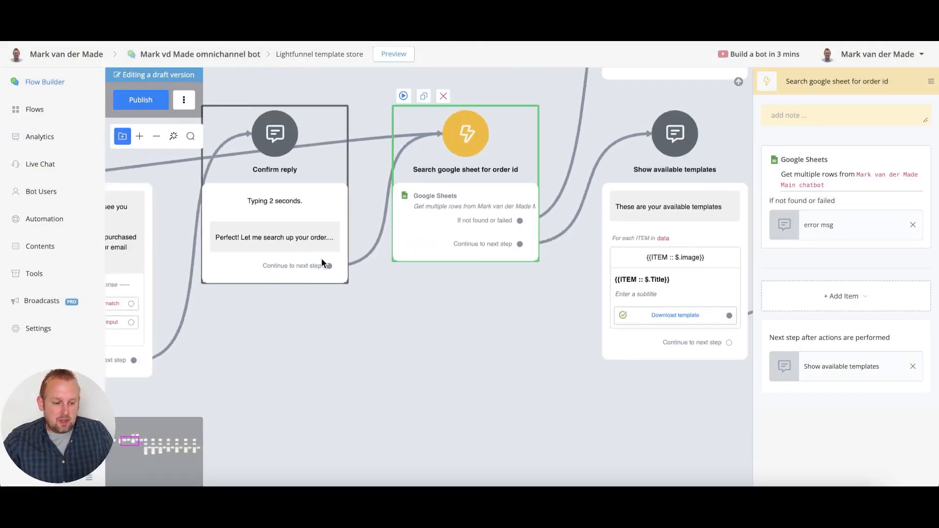
pyautogui.hscroll(5, 342, 289)
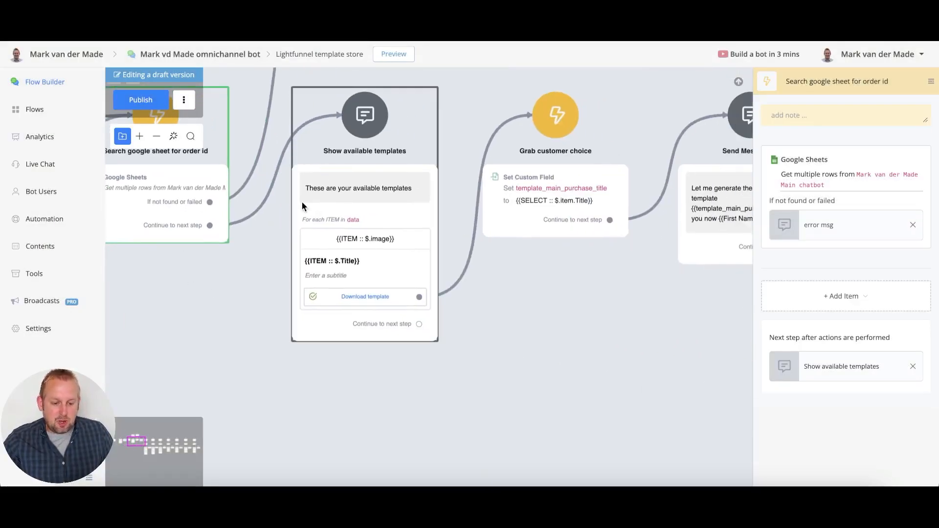
pyautogui.scroll(-1, 363, 240)
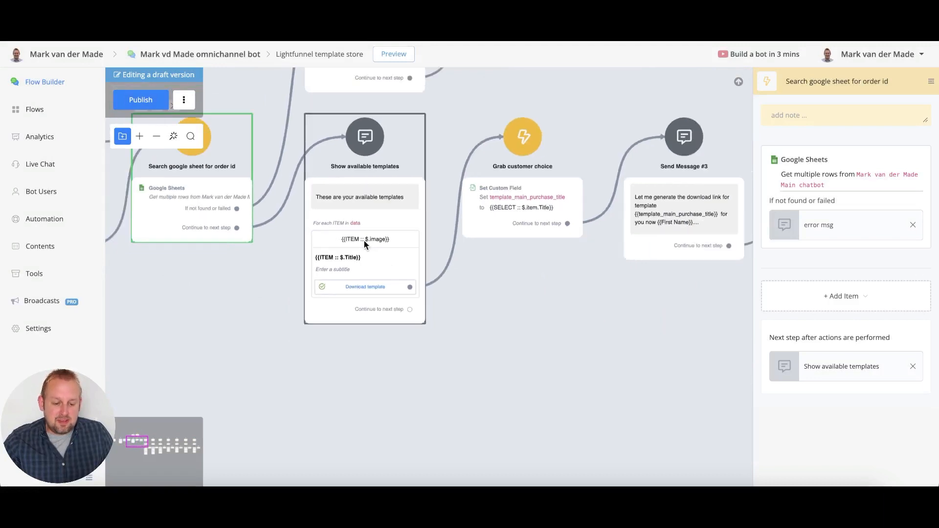
pyautogui.scroll(4, 365, 251)
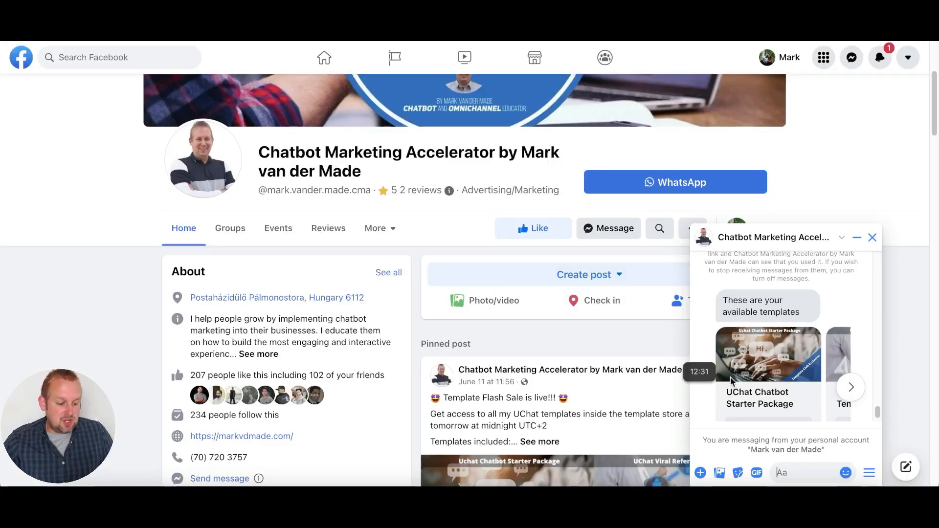
# Switch to the Facebook Messenger chat and browse the available template cards through to UChat Frequently used Blocks
pyautogui.click(852, 387)
pyautogui.click(852, 388)
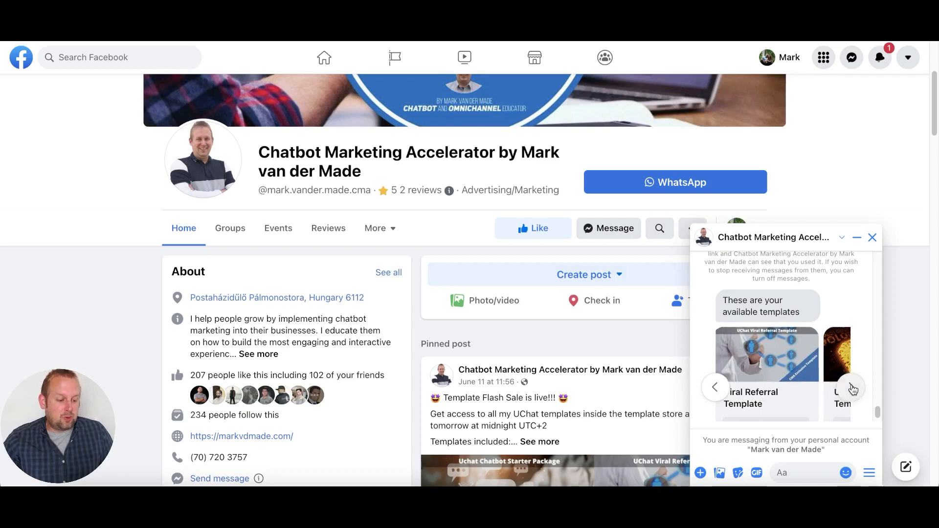
pyautogui.click(851, 388)
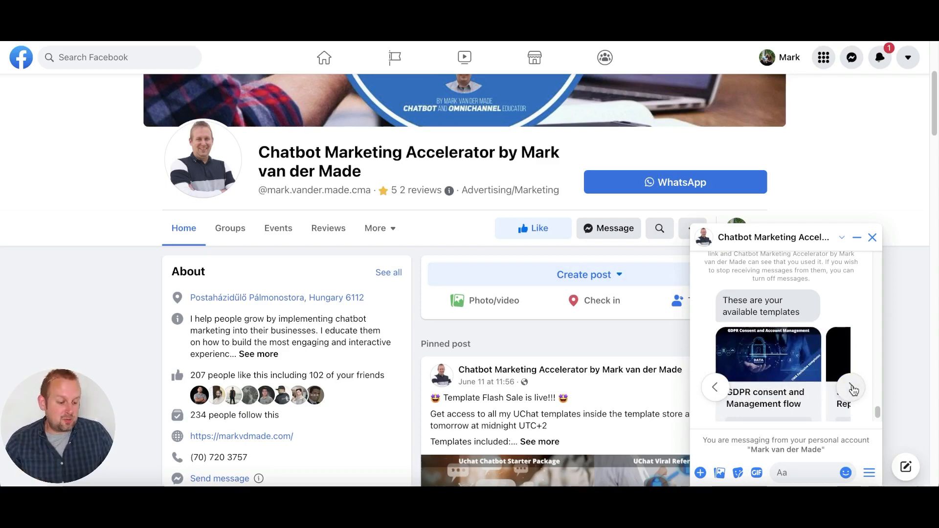
pyautogui.click(852, 387)
pyautogui.click(852, 388)
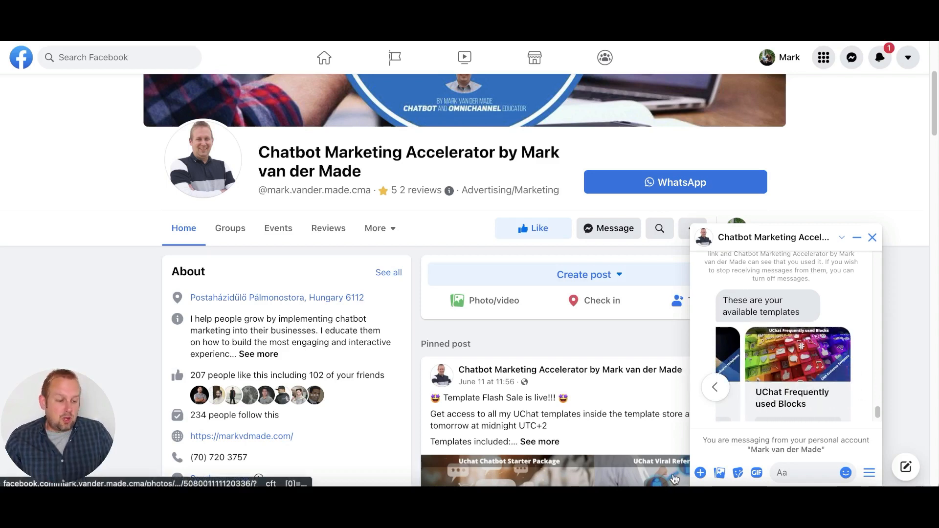
# Go back to the UChat Chatbot Starter Package card and request its template download
pyautogui.click(716, 388)
pyautogui.click(716, 389)
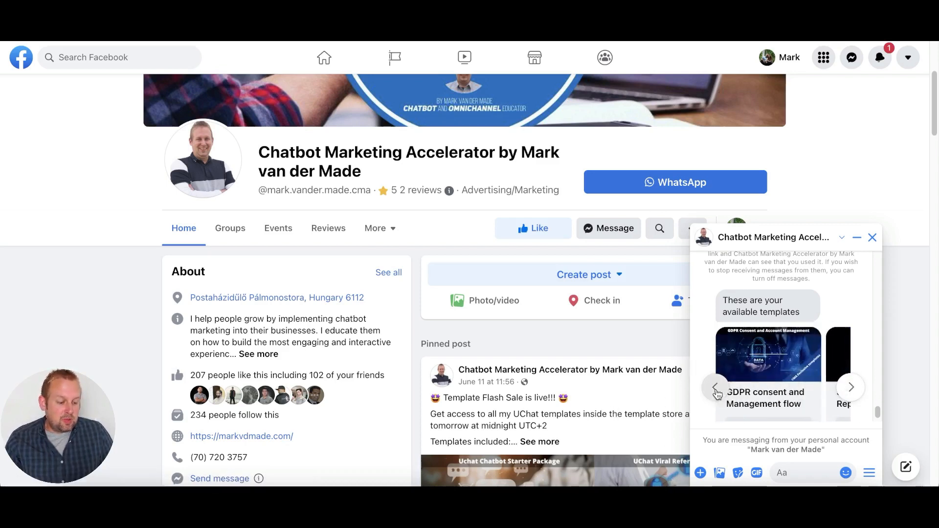
pyautogui.click(716, 389)
pyautogui.click(716, 389)
pyautogui.click(717, 389)
pyautogui.scroll(-1, 733, 384)
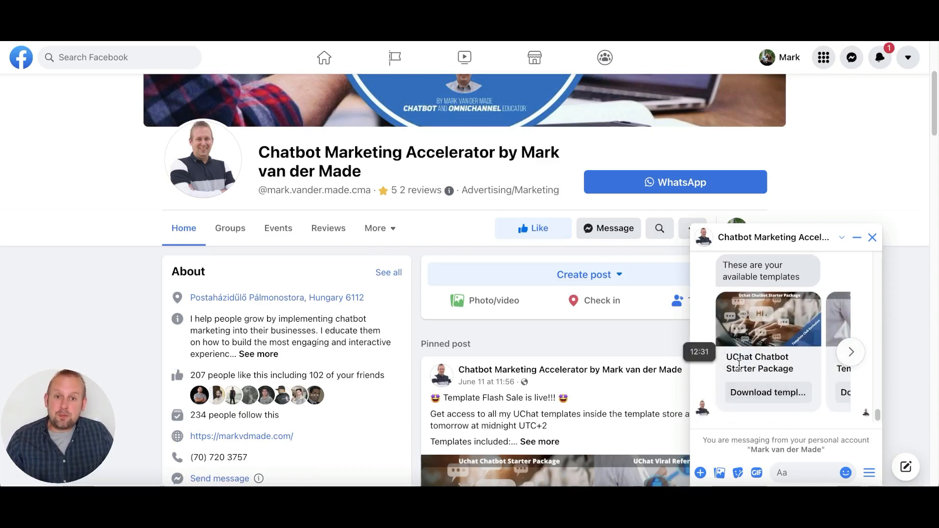
pyautogui.click(769, 392)
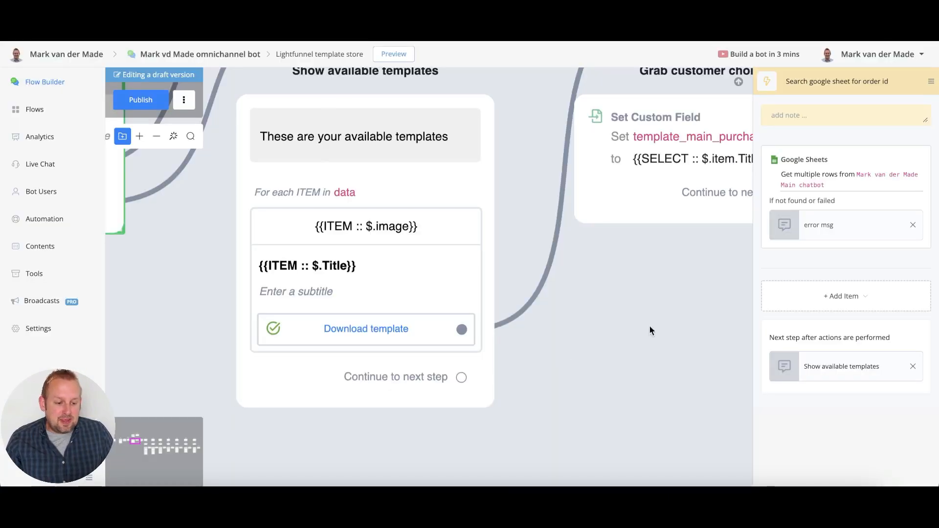
# In the UChat flow builder, trace the path from Grab customer choice through Send Message #3 and Generate link to the starter package intro
pyautogui.moveTo(650, 330); pyautogui.dragTo(371, 276)
pyautogui.scroll(-2, 316, 277)
pyautogui.scroll(-4, 316, 276)
pyautogui.scroll(-2, 423, 331)
pyautogui.scroll(4, 284, 277)
pyautogui.scroll(1, 441, 171)
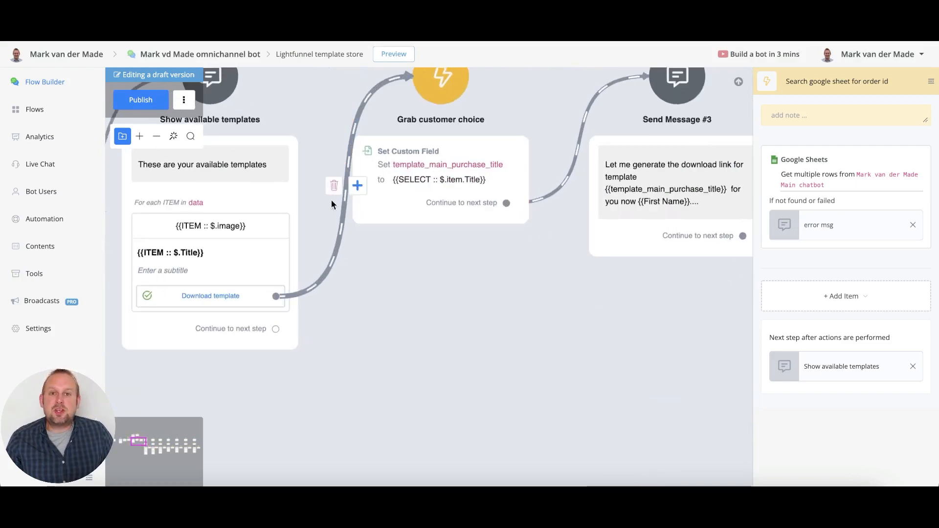
pyautogui.moveTo(603, 304); pyautogui.dragTo(294, 311)
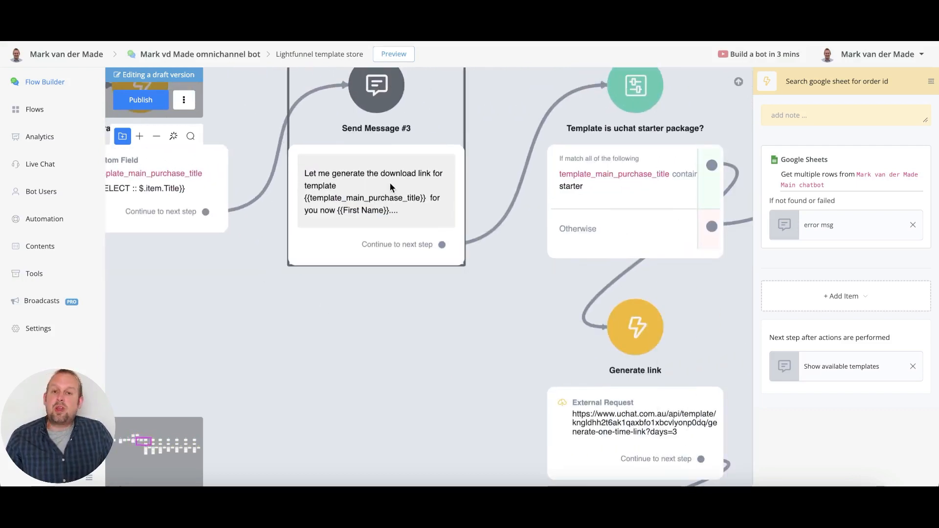
pyautogui.moveTo(488, 389); pyautogui.dragTo(491, 85)
pyautogui.scroll(-6, 452, 214)
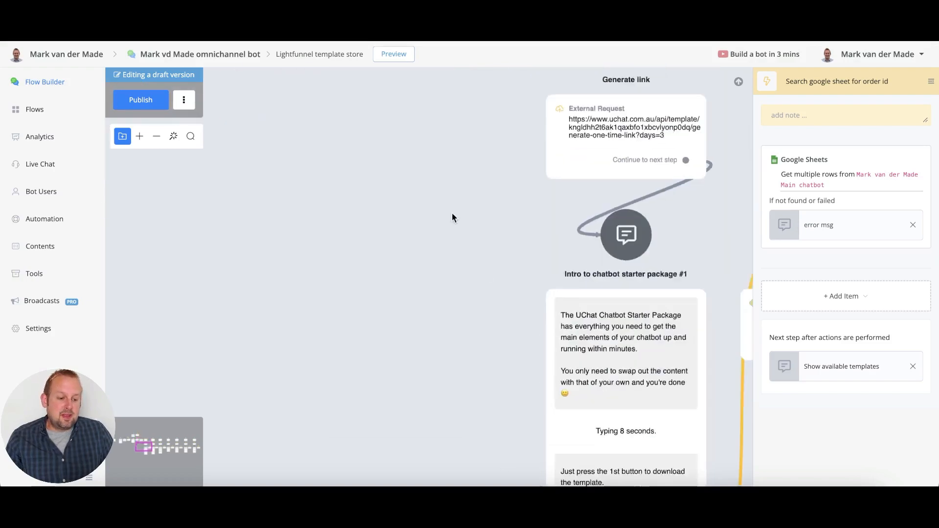
pyautogui.scroll(-5, 444, 224)
pyautogui.moveTo(445, 223); pyautogui.dragTo(245, 270)
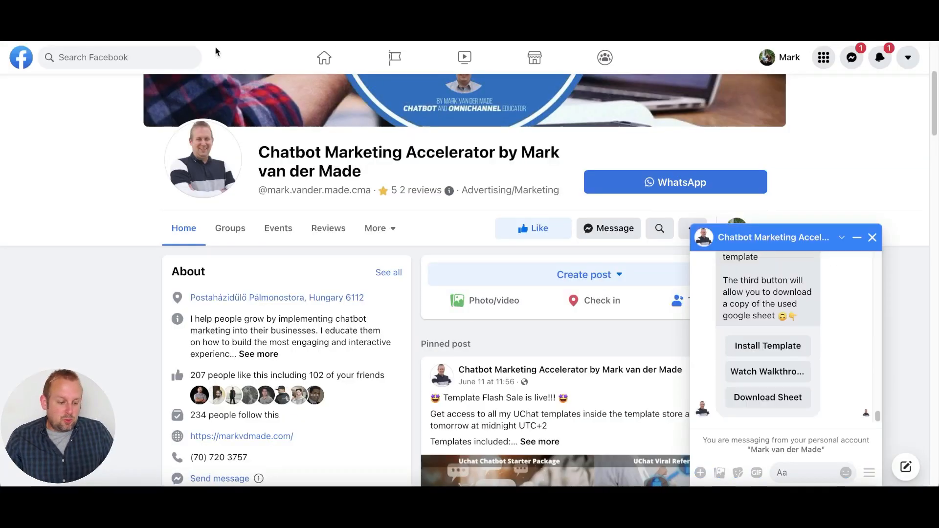
# Switch to the Facebook Messenger chat and review the starter package replies, from the download link message to the Install Template, walkthrough and sheet options
pyautogui.scroll(10, 785, 335)
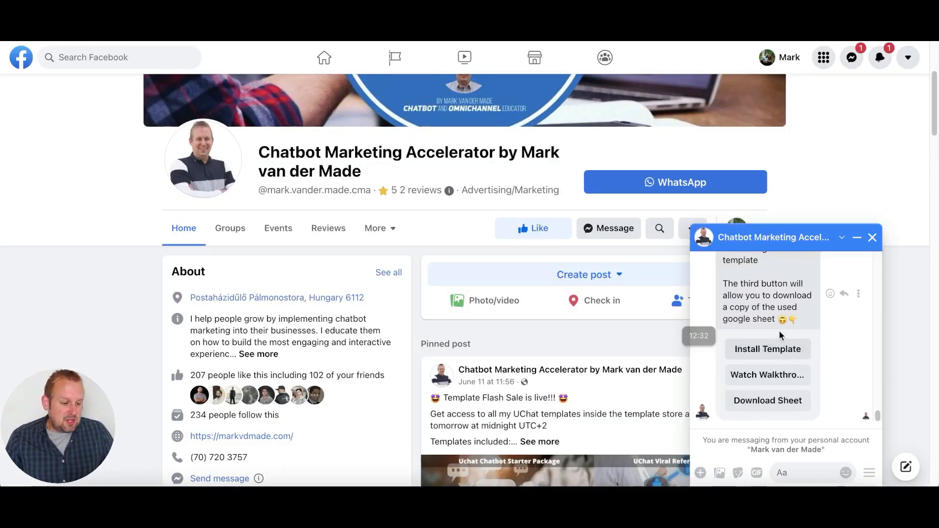
pyautogui.scroll(-5, 783, 333)
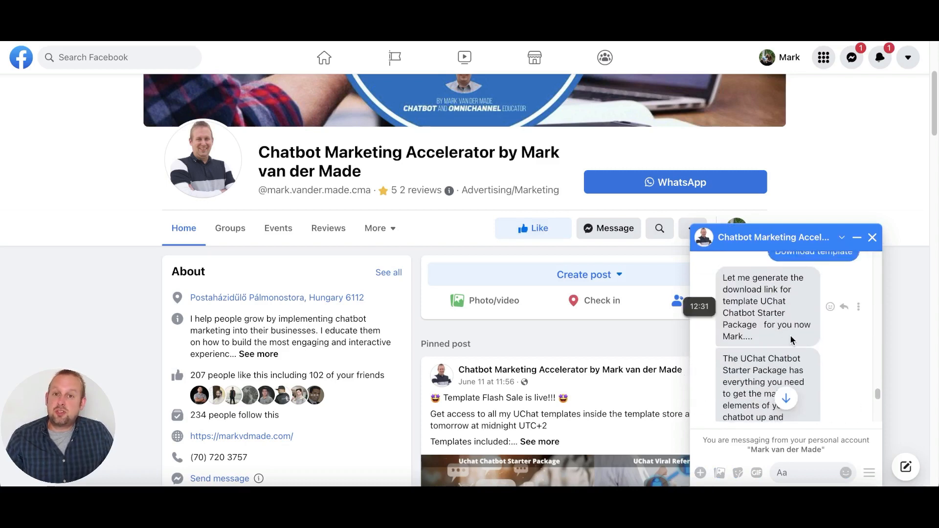
pyautogui.scroll(-2, 791, 338)
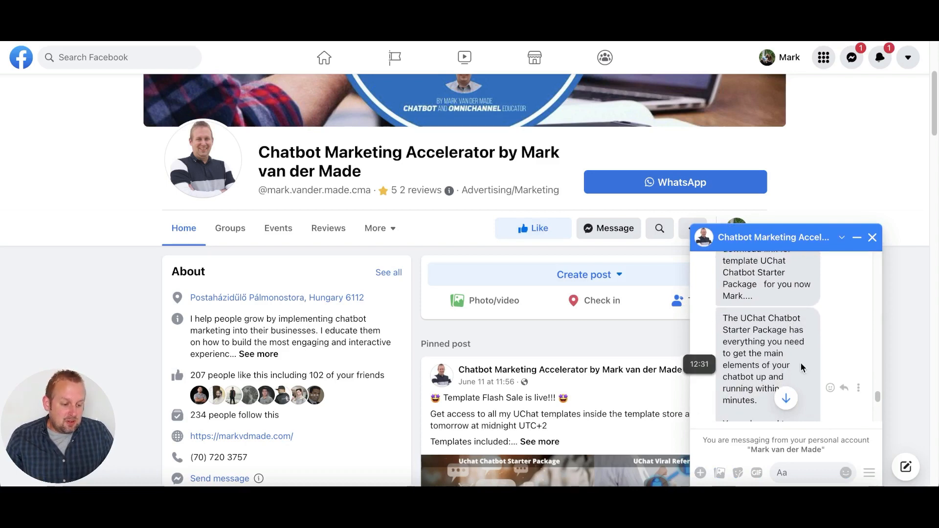
pyautogui.scroll(-1, 801, 368)
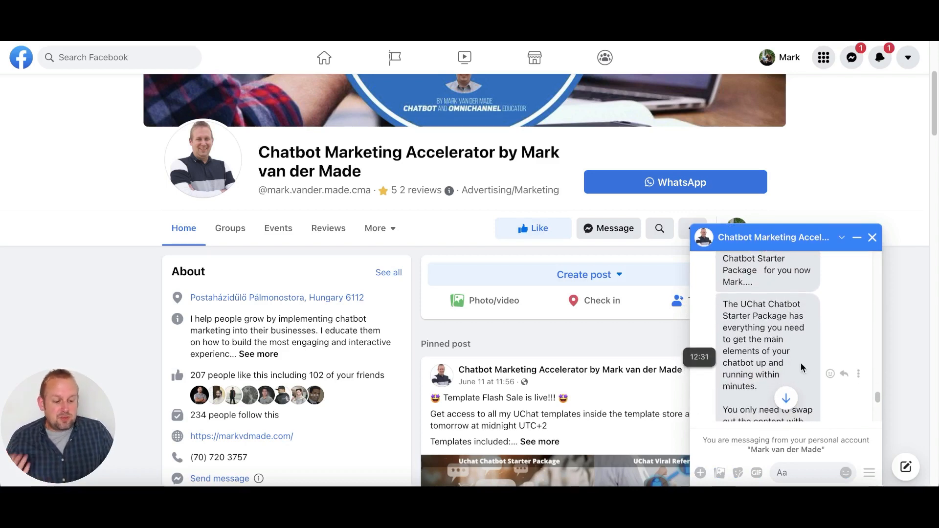
pyautogui.scroll(-3, 801, 367)
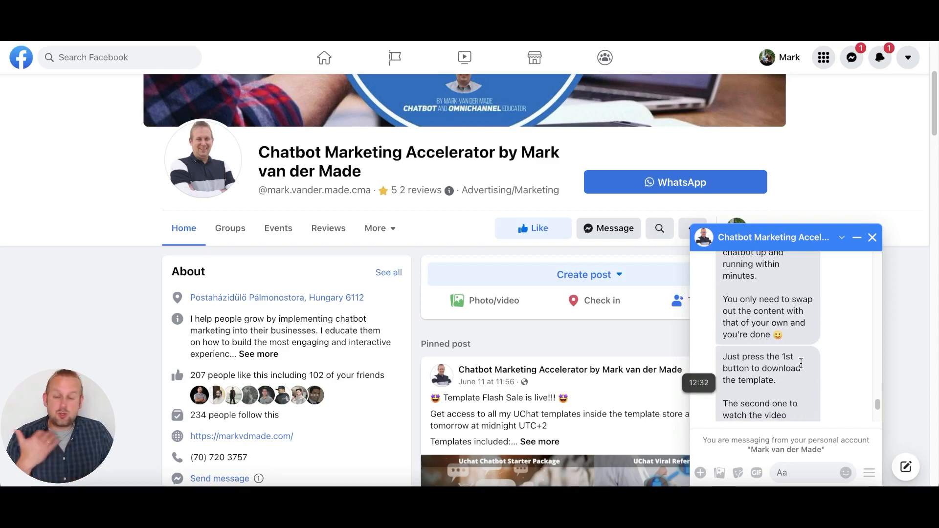
pyautogui.scroll(-4, 800, 362)
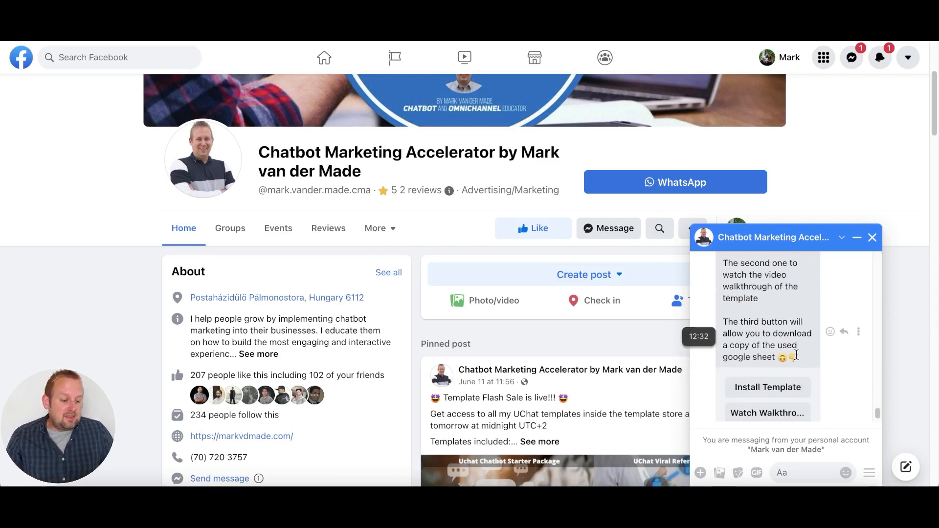
pyautogui.scroll(-1, 797, 358)
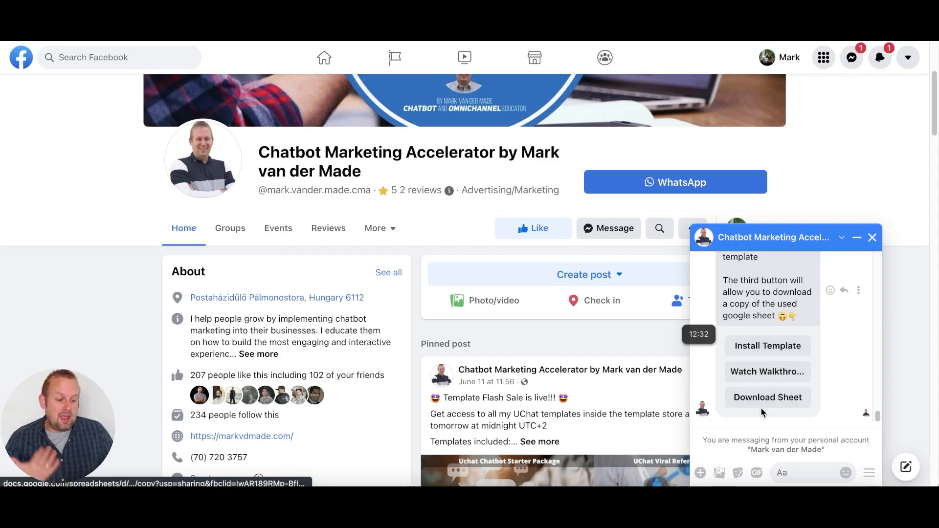
# Find the Uchat Quiz Template card among the available templates and request its template download
pyautogui.scroll(4, 764, 304)
pyautogui.scroll(1, 764, 304)
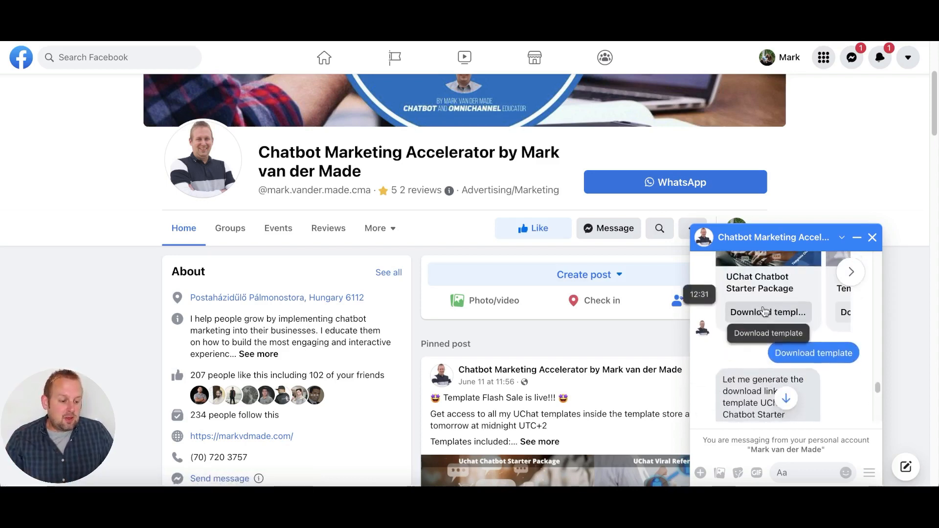
pyautogui.click(851, 285)
pyautogui.scroll(1, 848, 327)
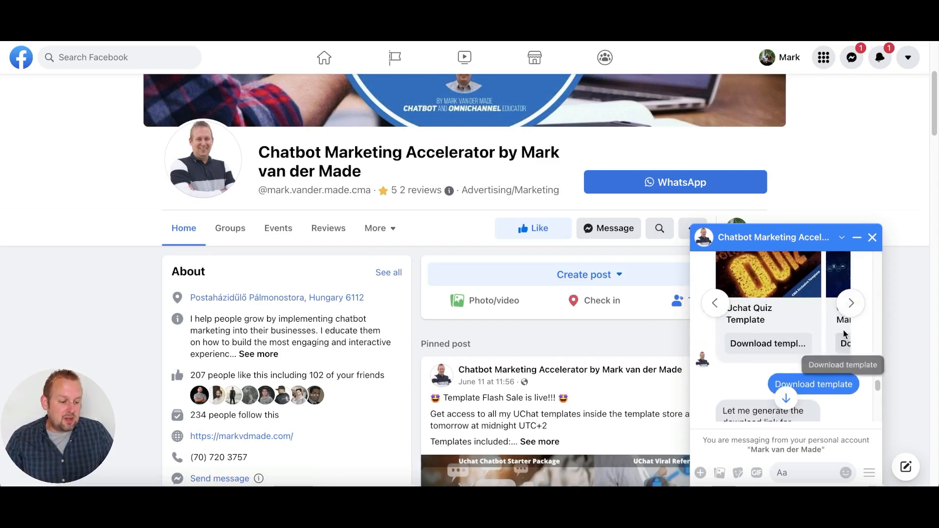
pyautogui.click(766, 353)
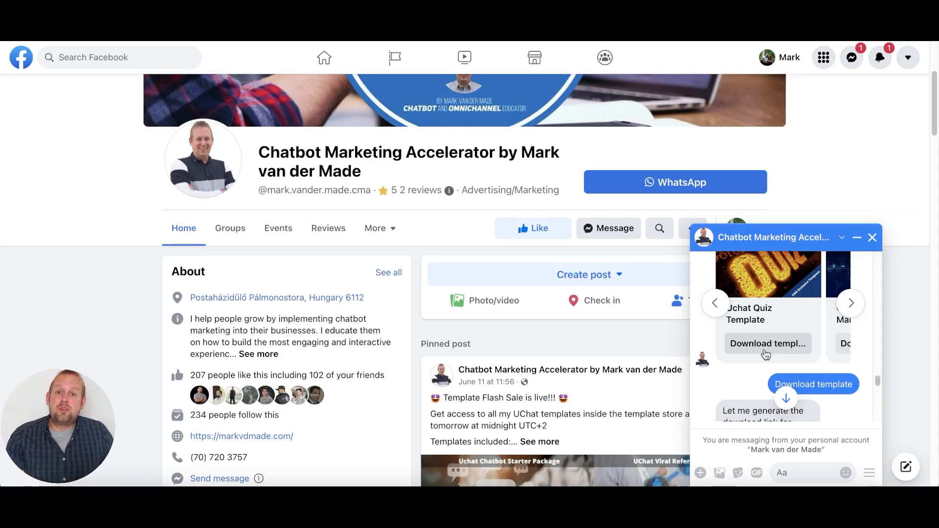
# Review the Uchat Quiz Template replies, including the intro text and the Install template, walkthrough and Copy Sheet options
pyautogui.scroll(-12, 766, 354)
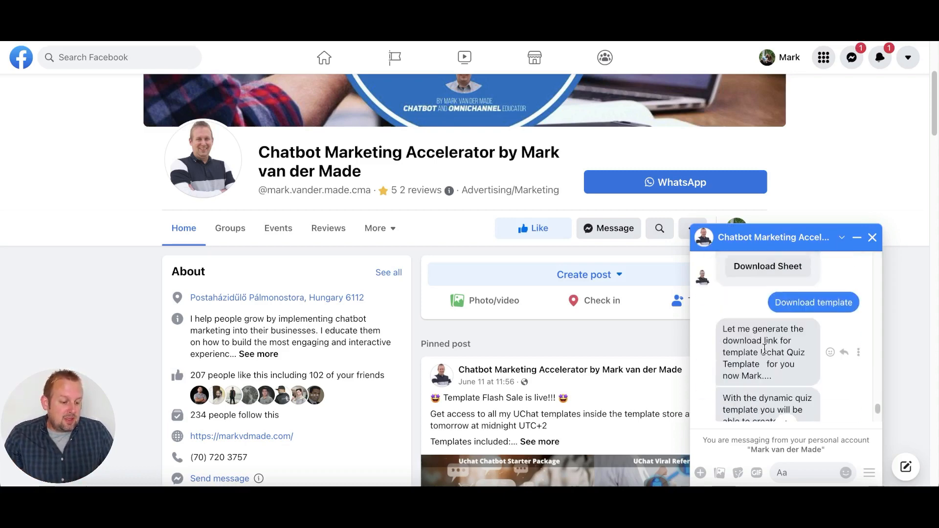
pyautogui.scroll(2, 766, 353)
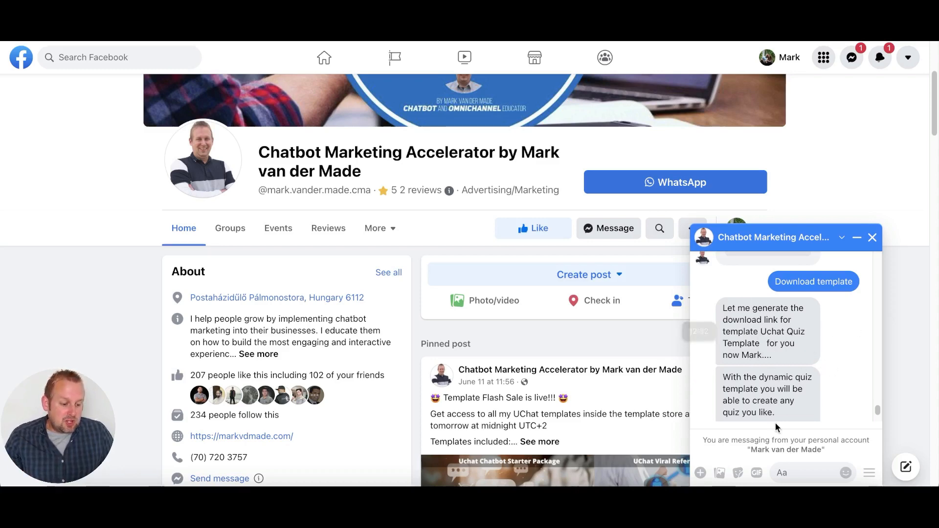
pyautogui.scroll(-2, 792, 380)
pyautogui.scroll(-5, 792, 381)
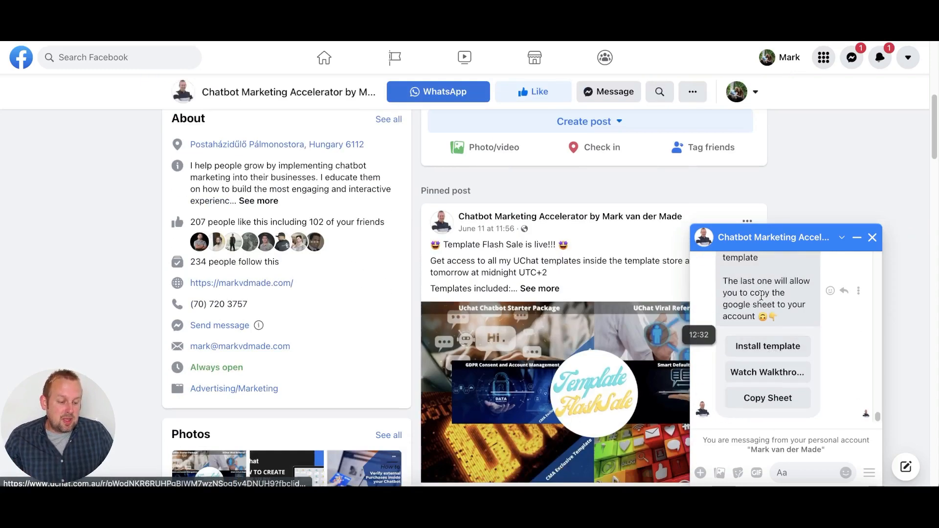
pyautogui.scroll(2, 761, 295)
# Return to the UChat flow builder and view the complete Lightfunnel template store flow with all its template branches
pyautogui.scroll(-4, 761, 295)
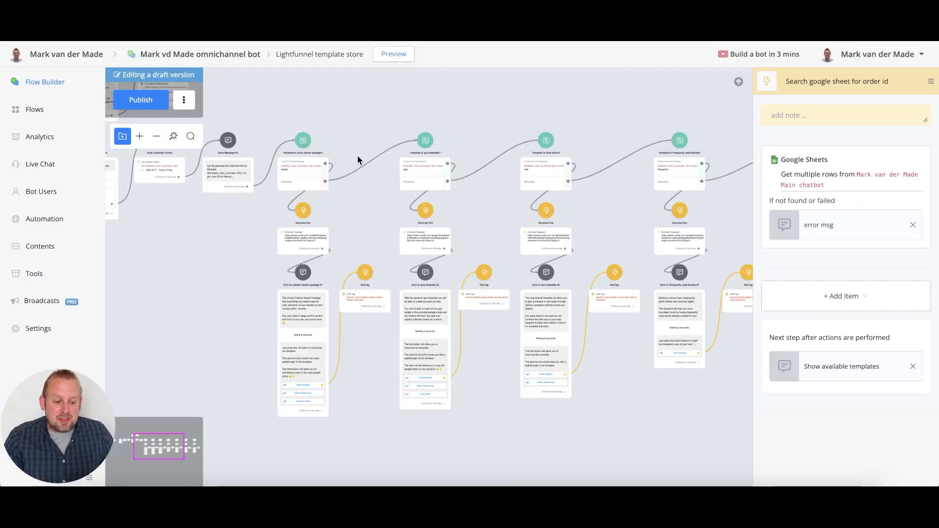
pyautogui.scroll(-5, 346, 145)
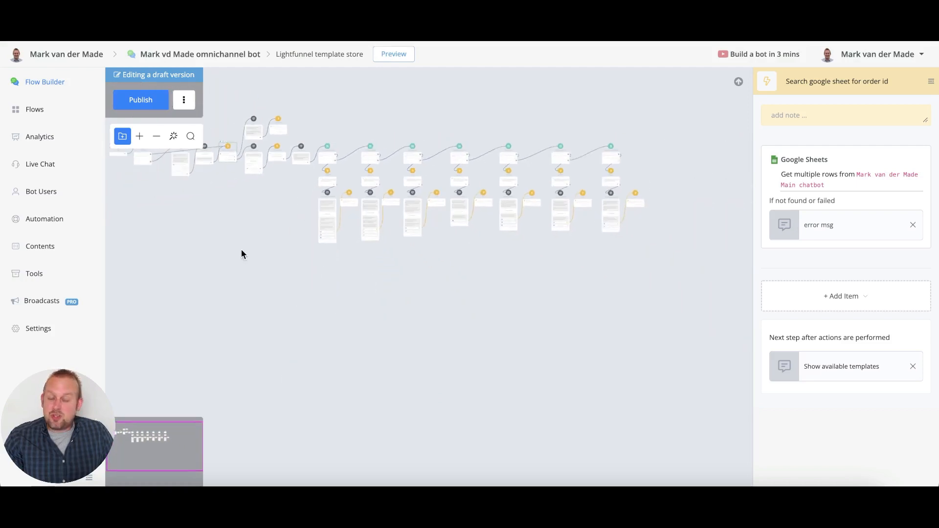
pyautogui.moveTo(242, 254); pyautogui.dragTo(289, 316)
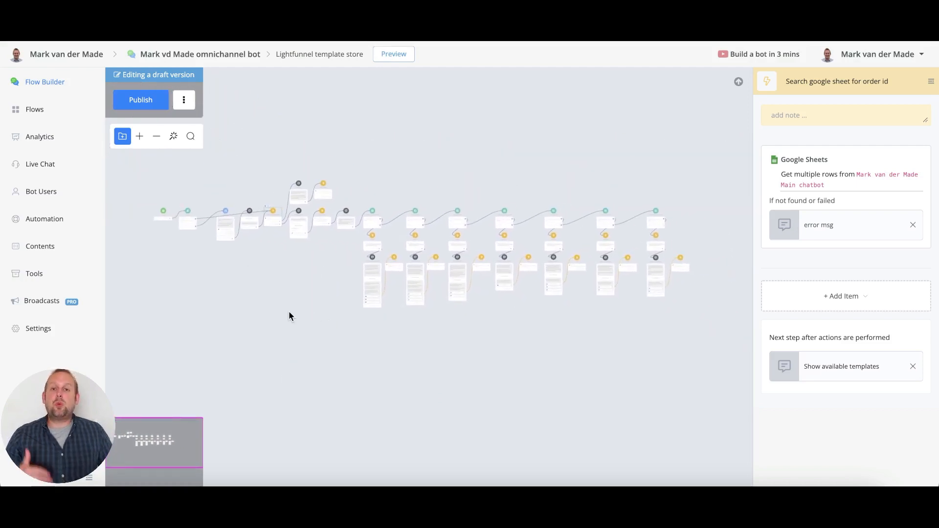